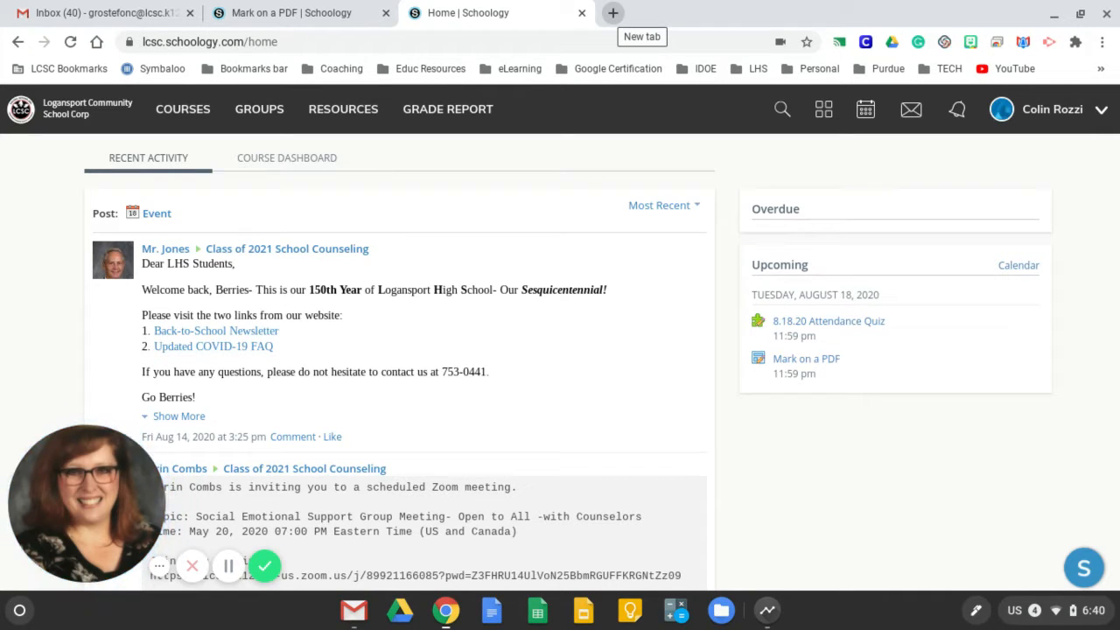
# Search the web for "kami extension" in a new tab and open the extension's Chrome Web Store page
pyautogui.click(612, 13)
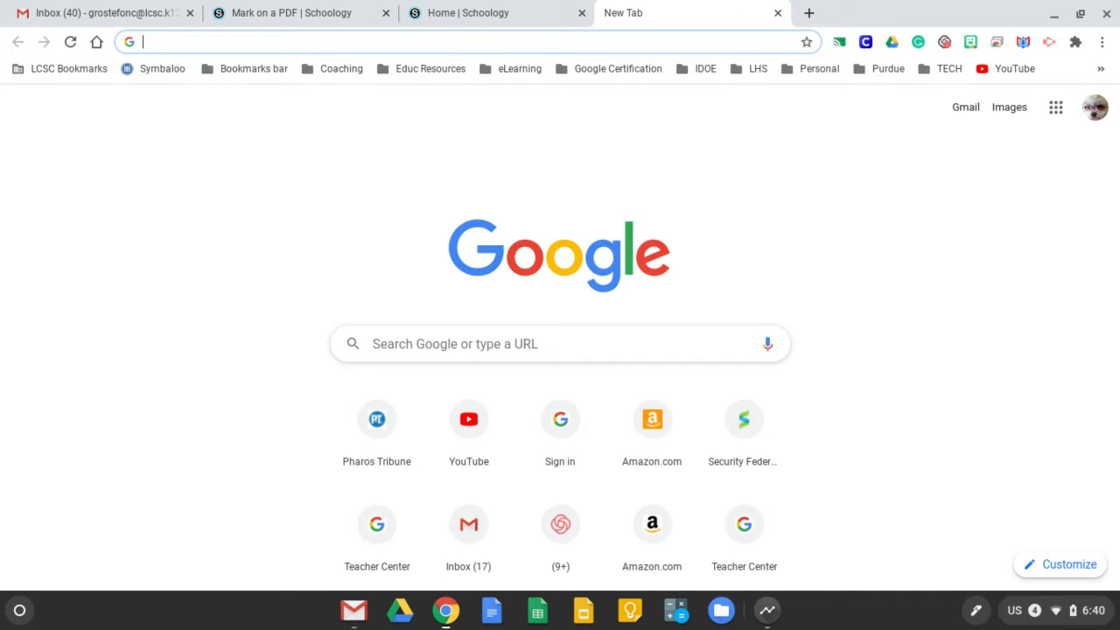
pyautogui.write('kami ')
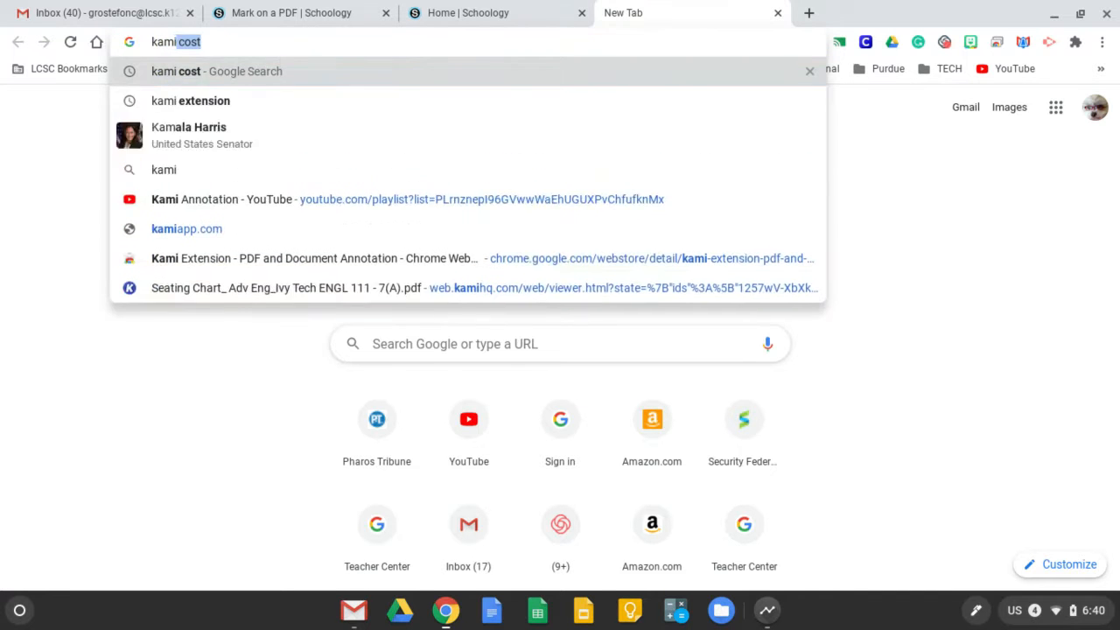
pyautogui.write('ex')
pyautogui.press('Return')
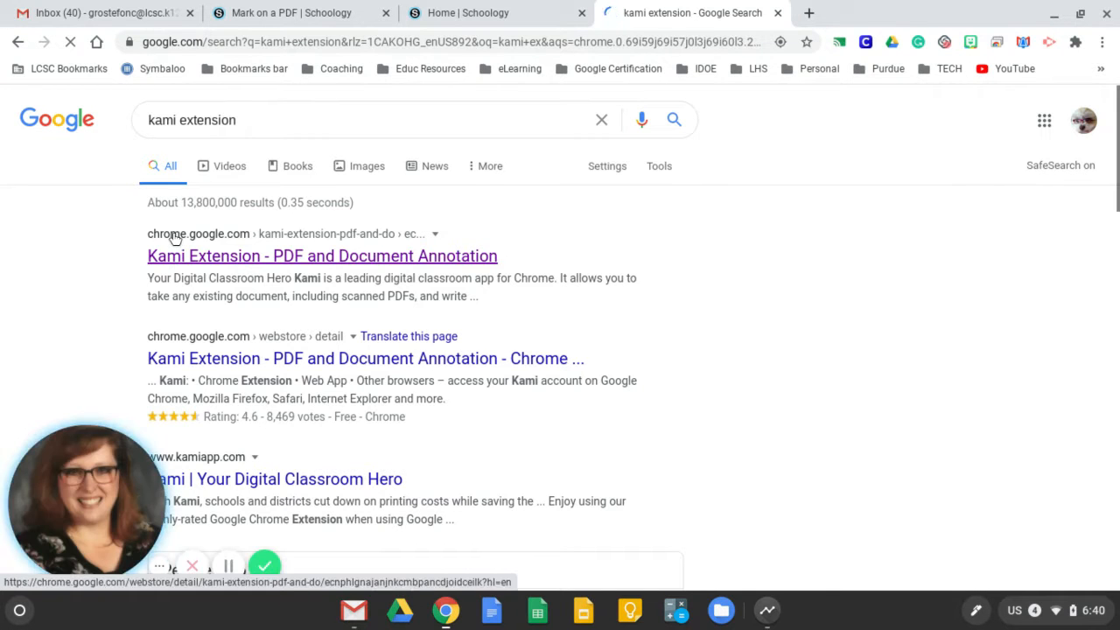
pyautogui.click(175, 238)
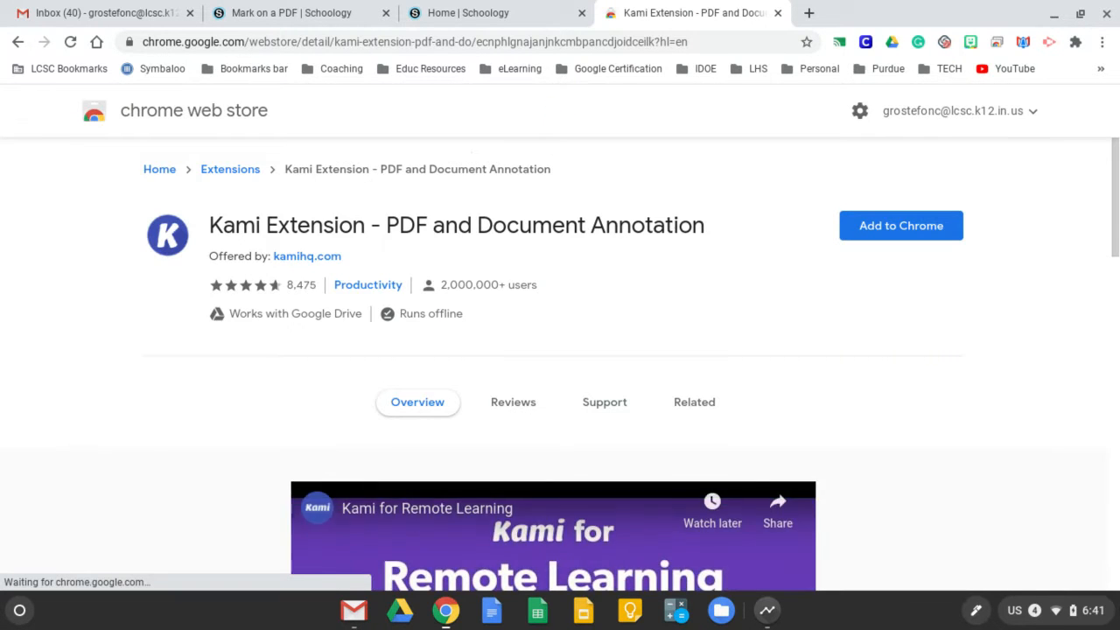
# Add the Kami Extension - PDF and Document Annotation to Chrome and dismiss the installation notice
pyautogui.click(896, 229)
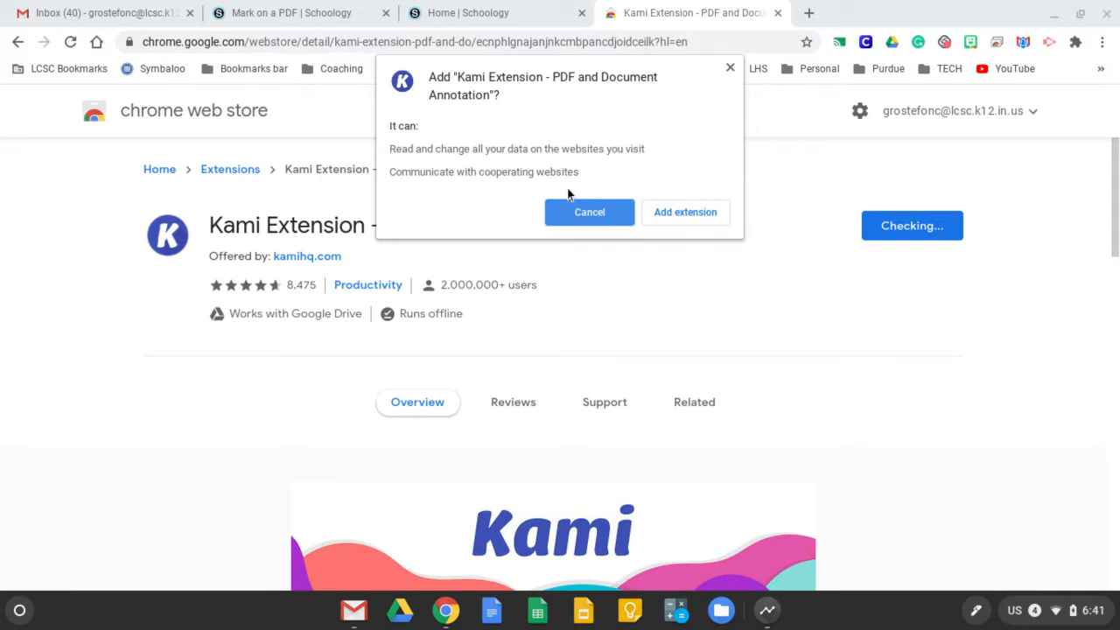
pyautogui.click(686, 211)
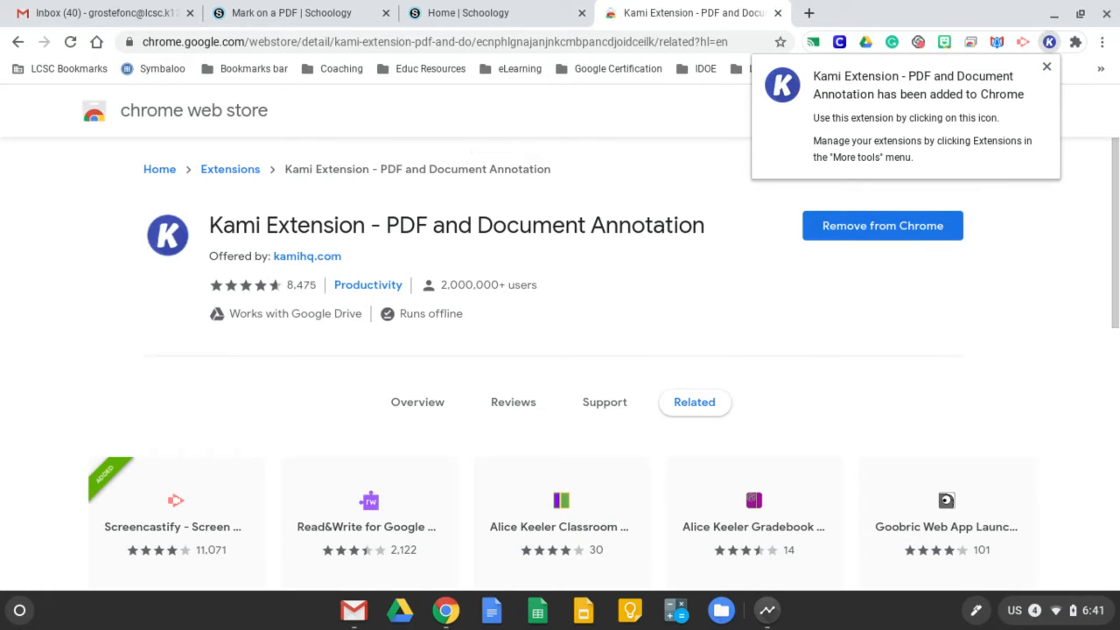
pyautogui.click(1047, 66)
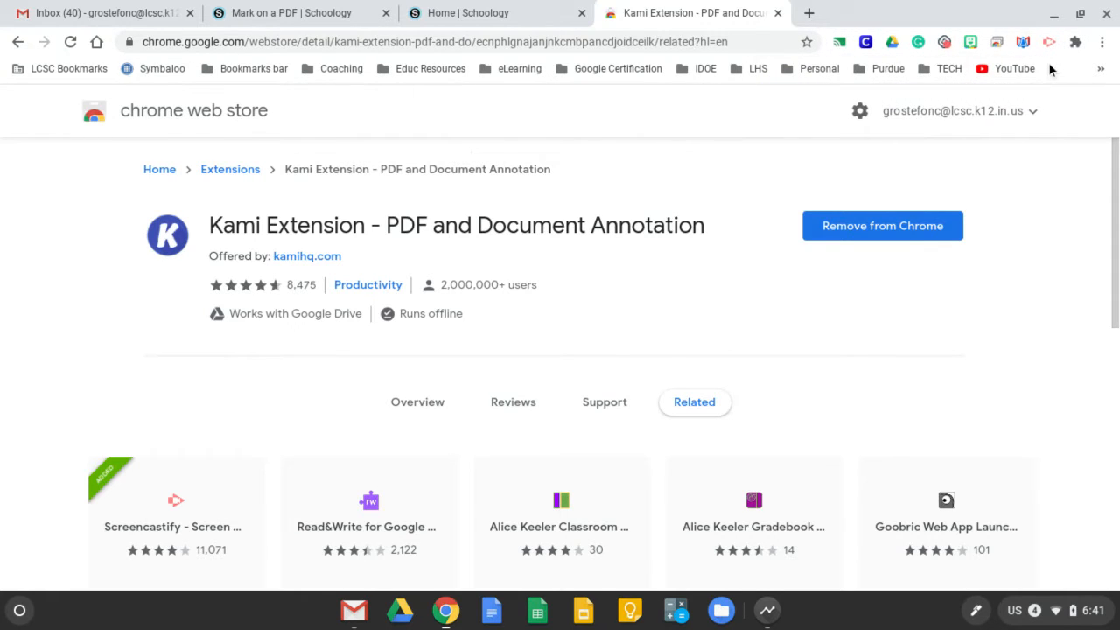
# Switch to Schoology, go to the Schoology 101 Fall 2020 course and open its Mark on a PDF assignment with Kami
pyautogui.click(484, 13)
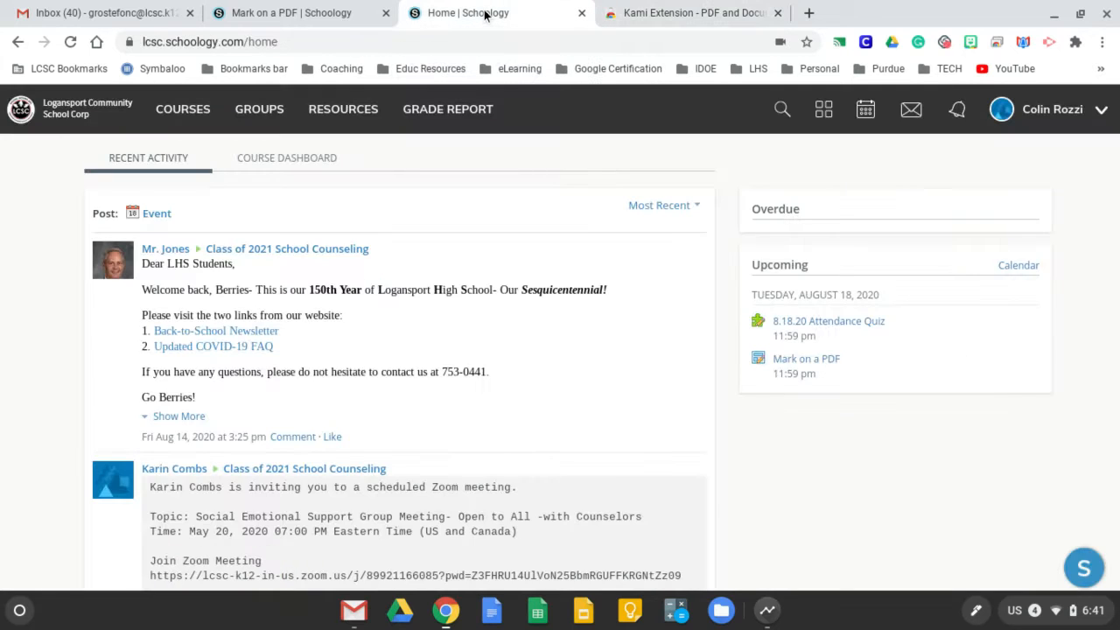
pyautogui.click(181, 111)
pyautogui.scroll(-3, 352, 277)
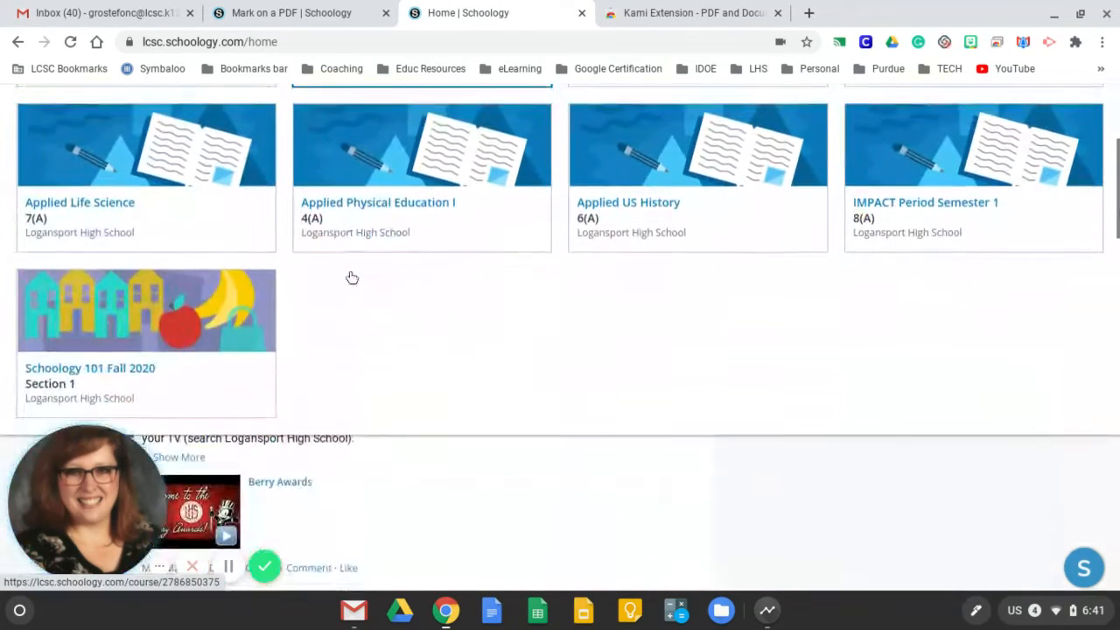
pyautogui.click(151, 331)
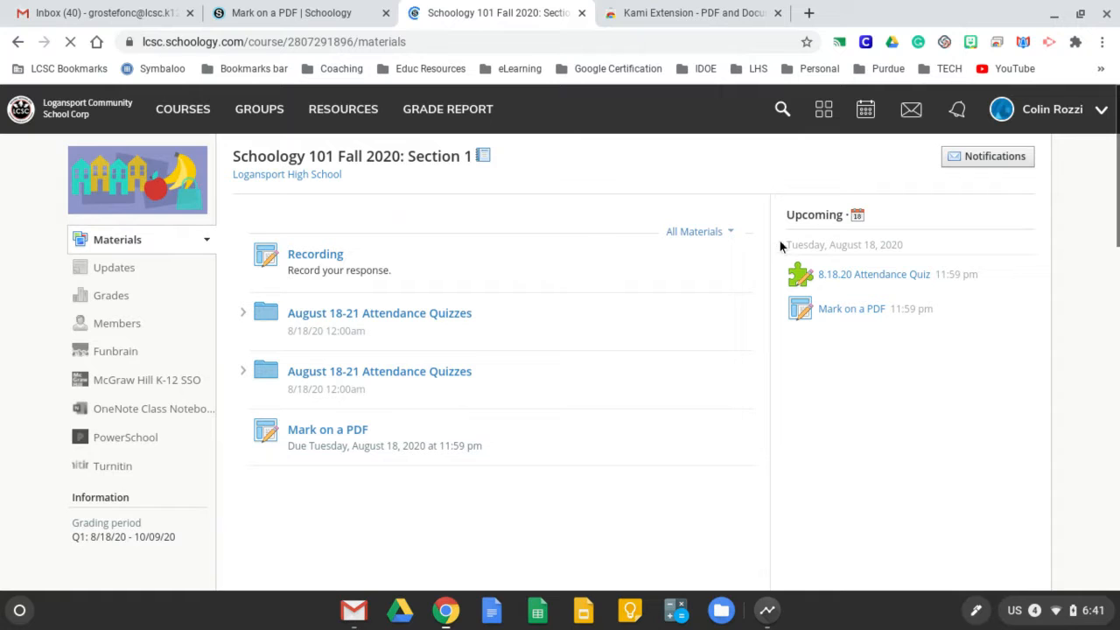
pyautogui.click(840, 313)
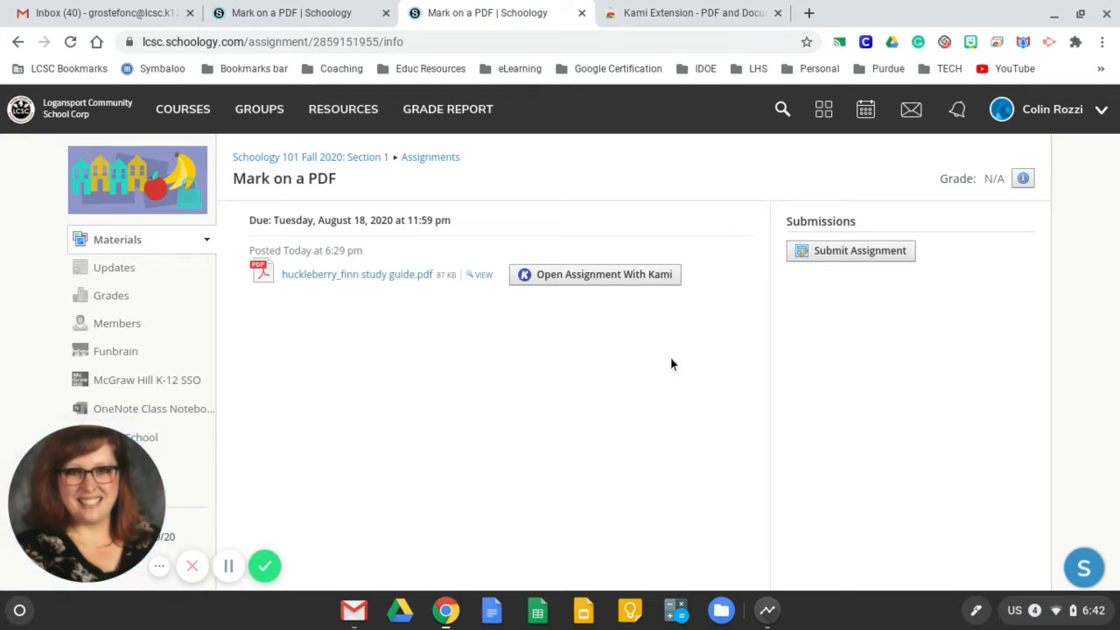
pyautogui.click(568, 277)
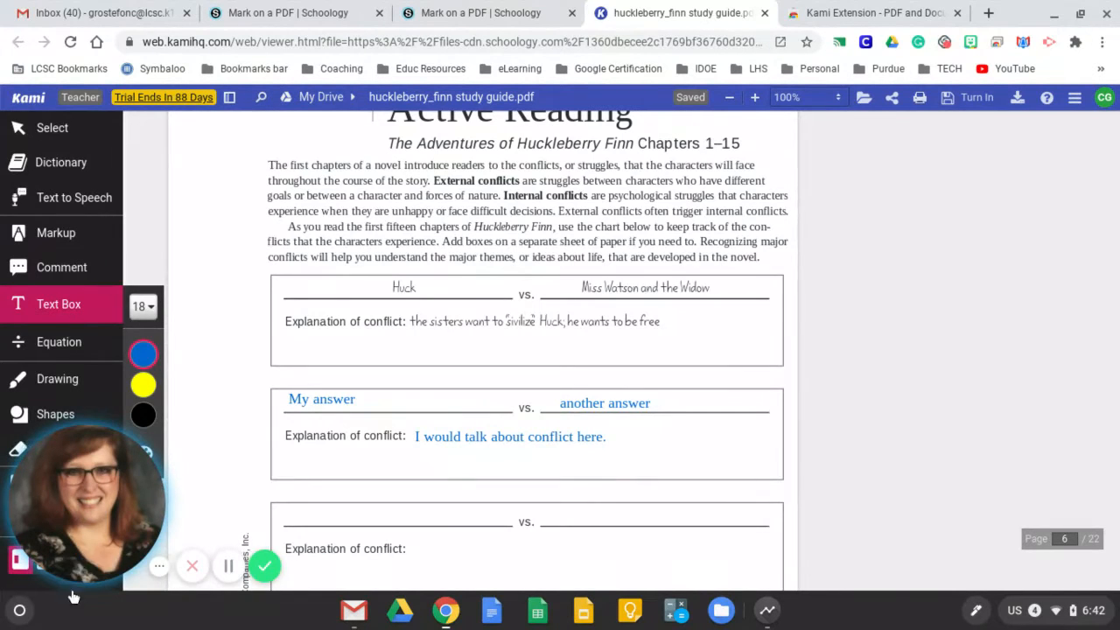
# Look through the Huckleberry Finn study guide from its title page to the Active Reading worksheet on page 6
pyautogui.click(32, 448)
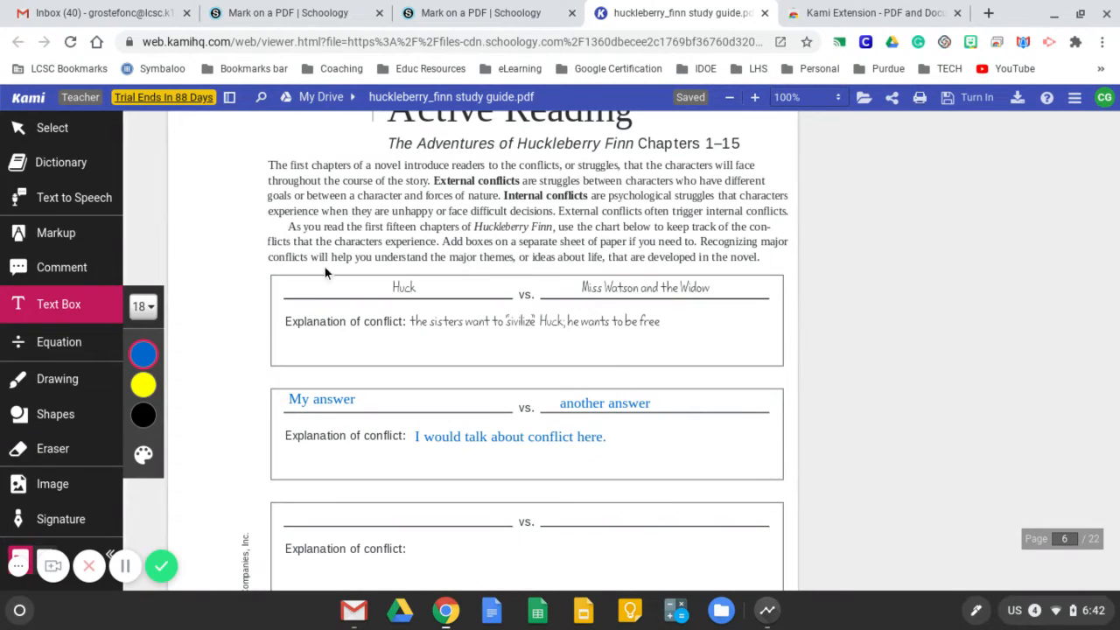
pyautogui.scroll(-3, 325, 267)
pyautogui.scroll(20, 325, 267)
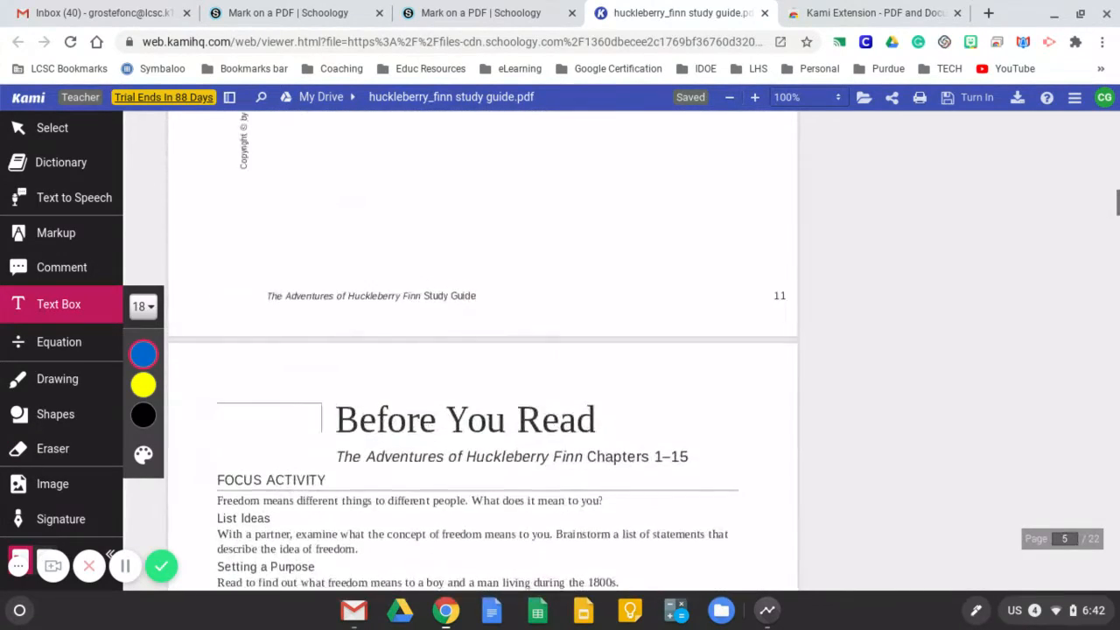
pyautogui.scroll(20, 483, 355)
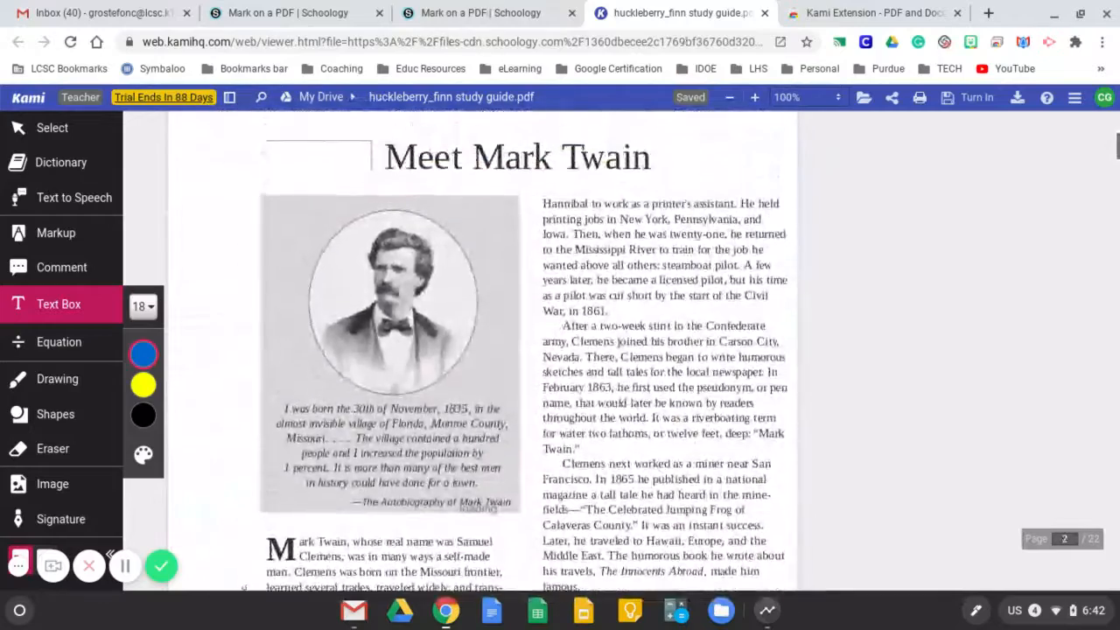
pyautogui.scroll(10, 483, 355)
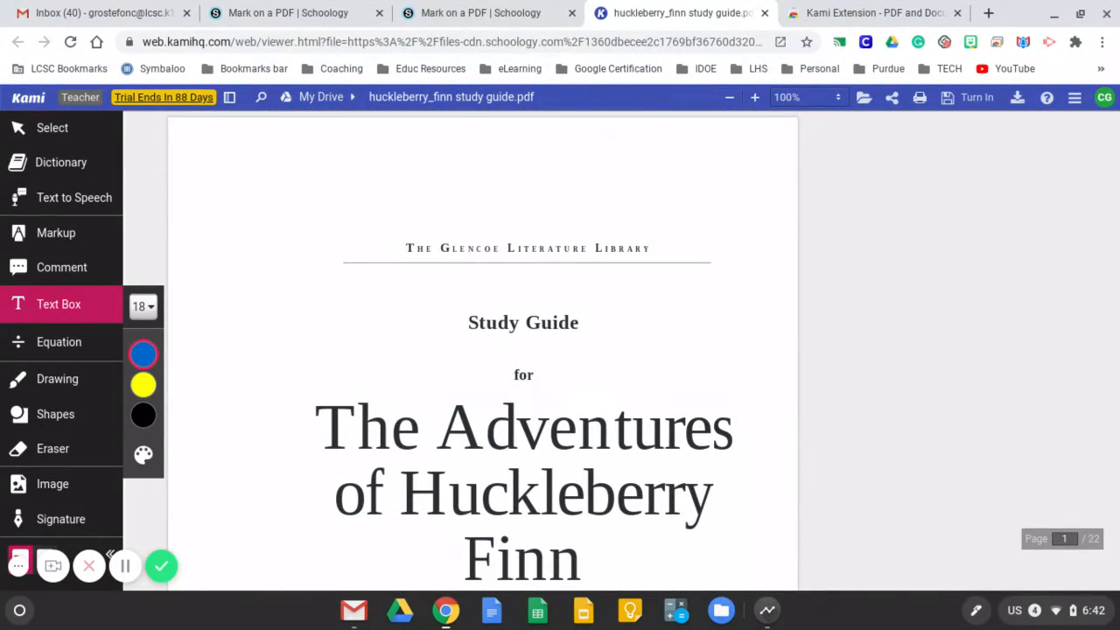
pyautogui.scroll(-8, 483, 355)
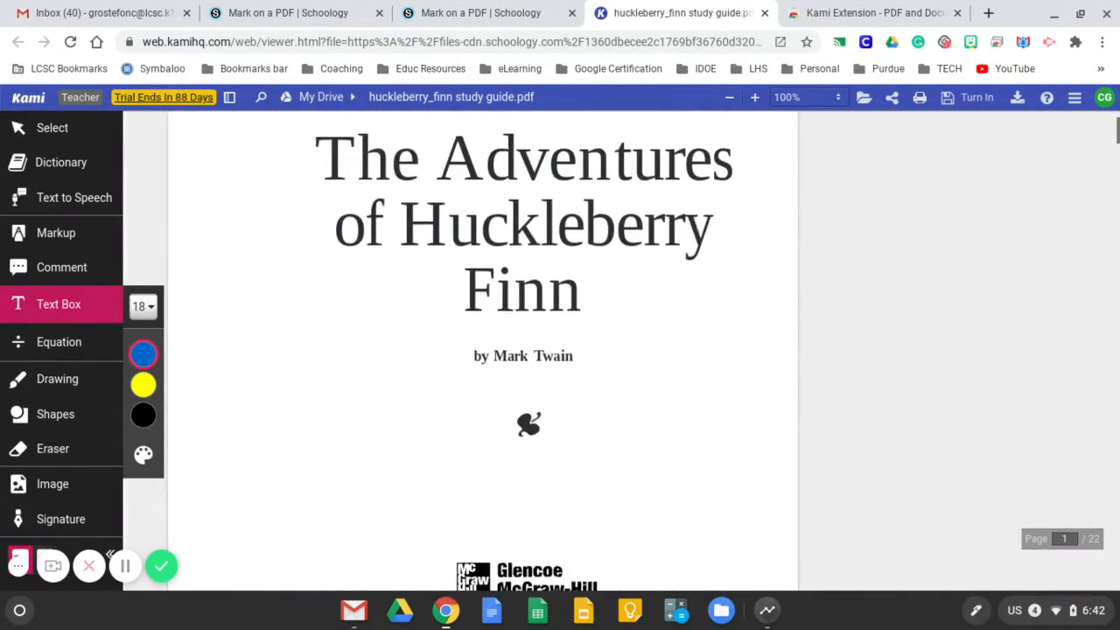
pyautogui.scroll(-8, 483, 355)
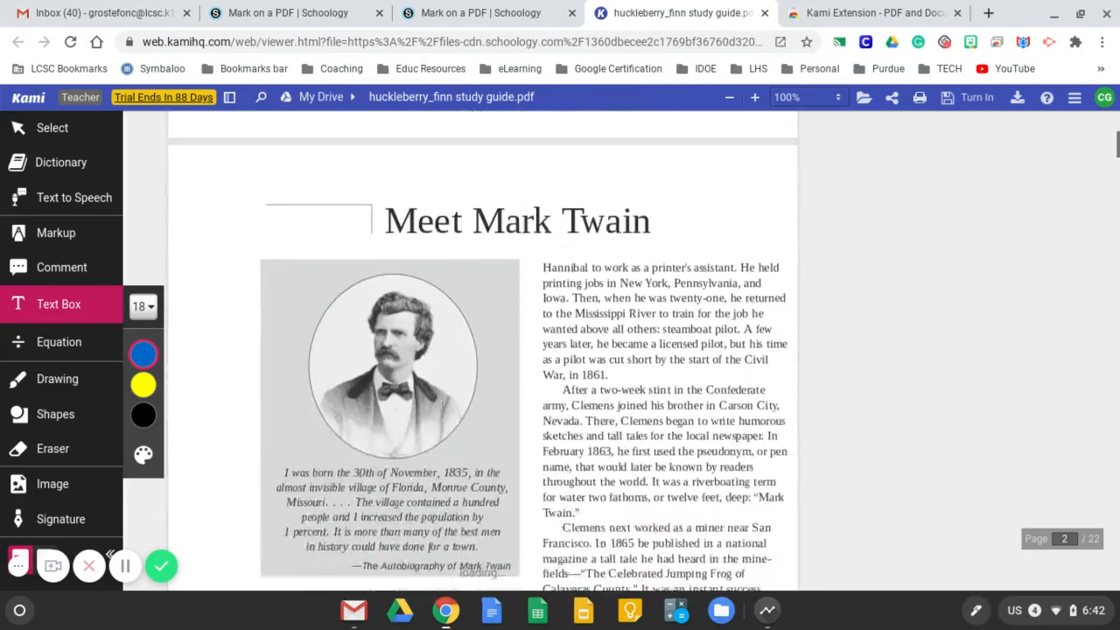
pyautogui.scroll(-9, 483, 355)
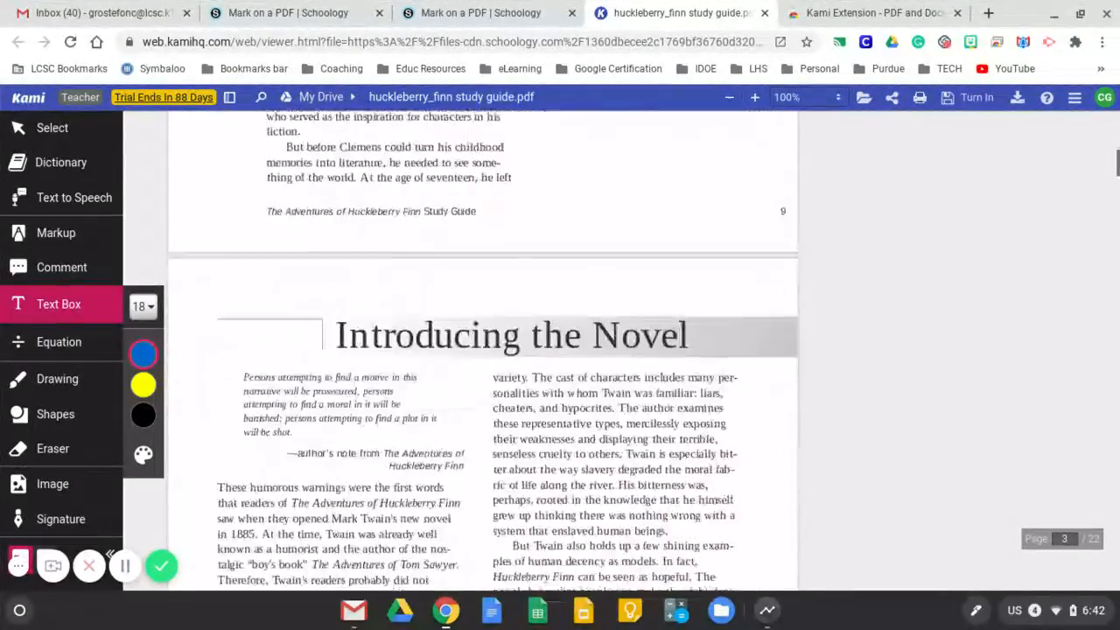
pyautogui.scroll(-9, 482, 355)
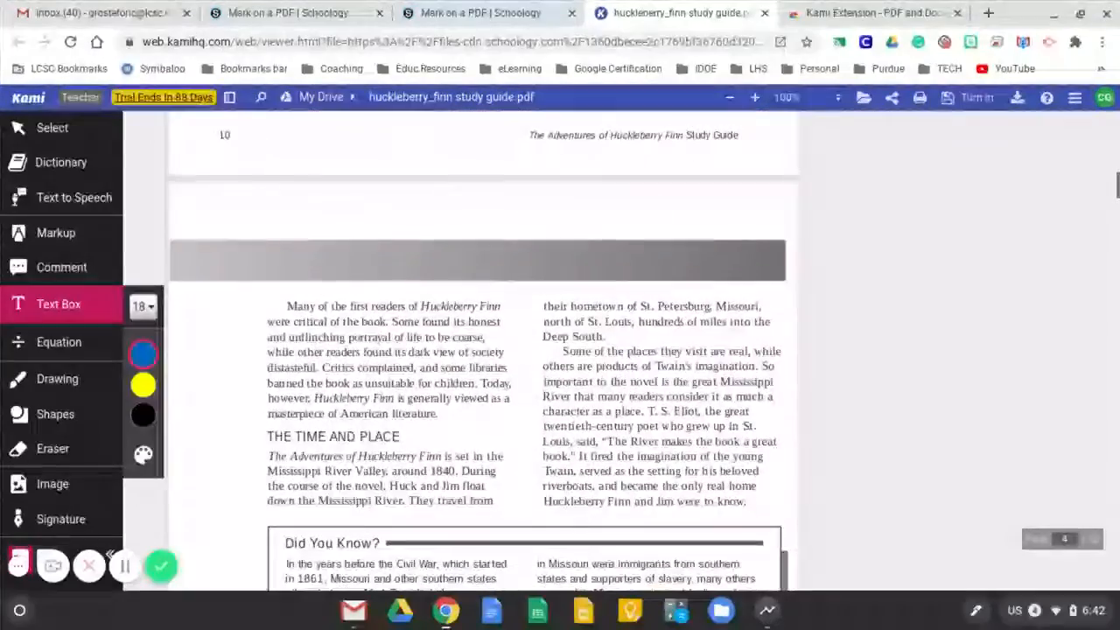
pyautogui.scroll(-9, 483, 355)
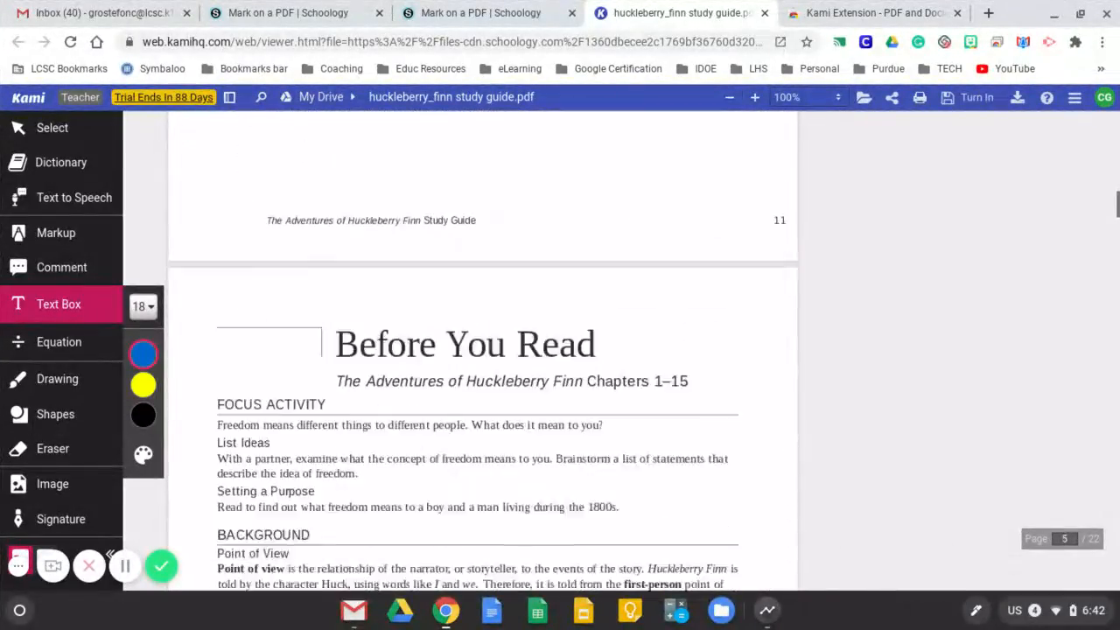
pyautogui.scroll(-5, 483, 355)
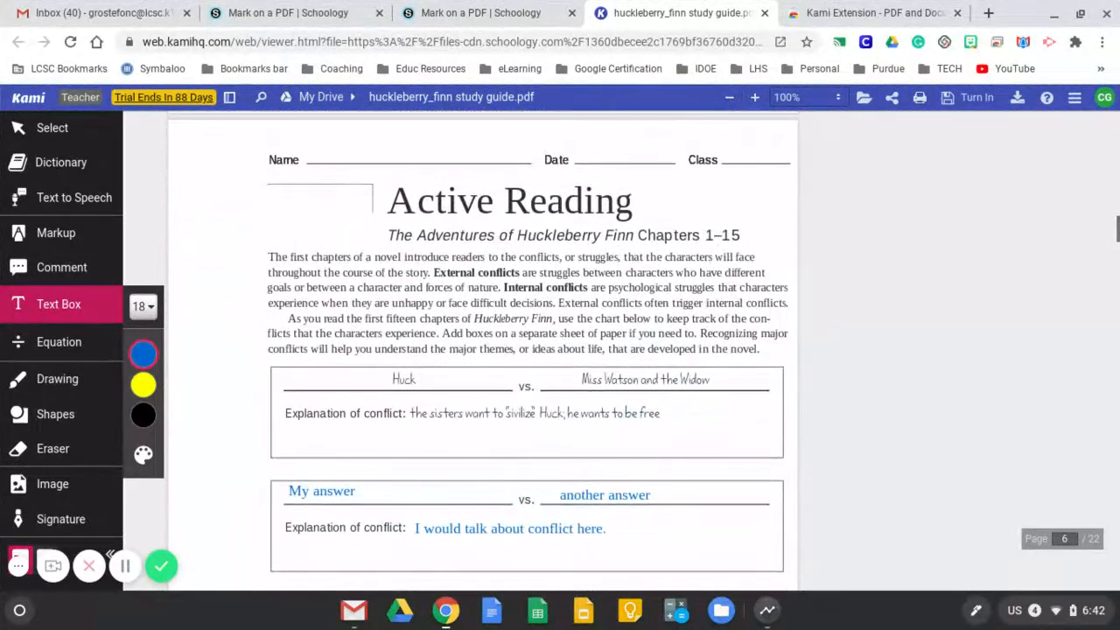
pyautogui.scroll(-2, 483, 355)
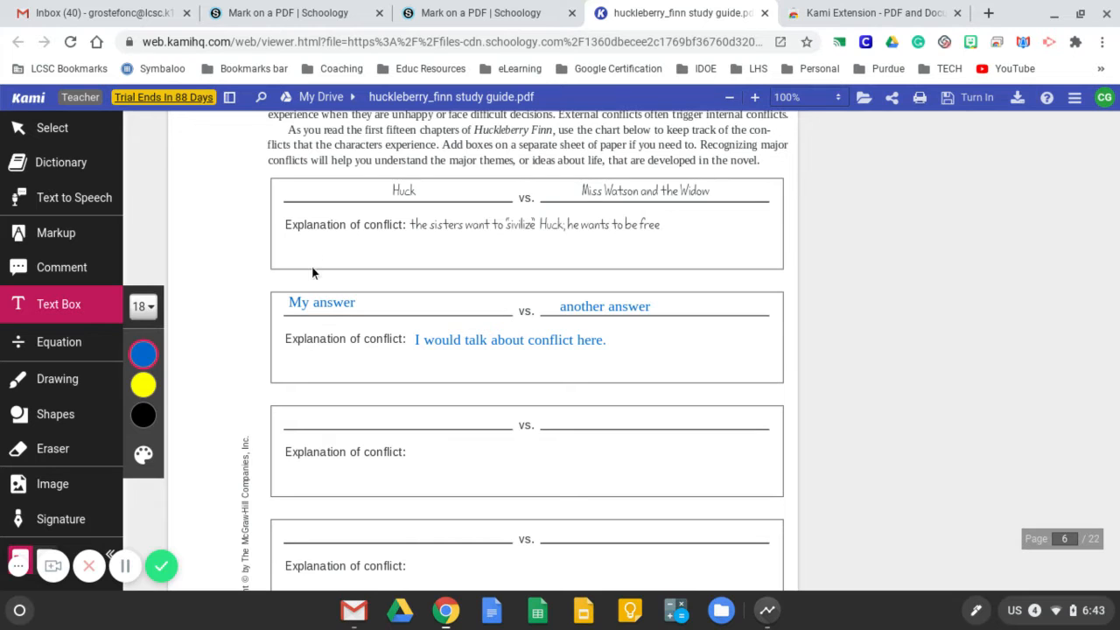
# Look up the words "Explanation" and "conflict" in the worksheet's first box with the Dictionary tool
pyautogui.click(304, 224)
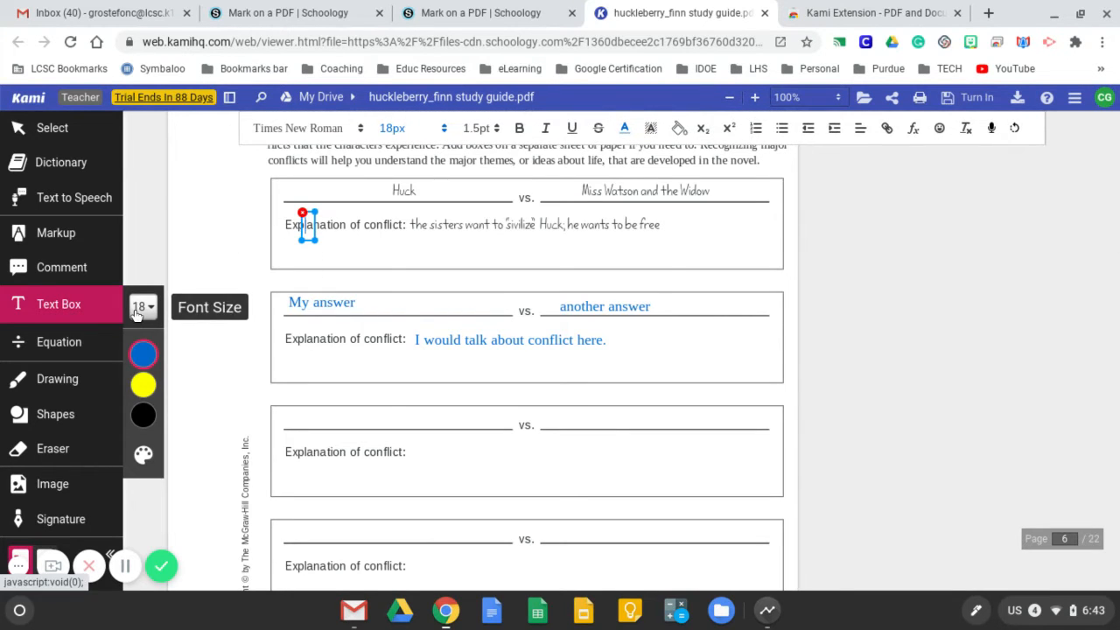
pyautogui.click(53, 163)
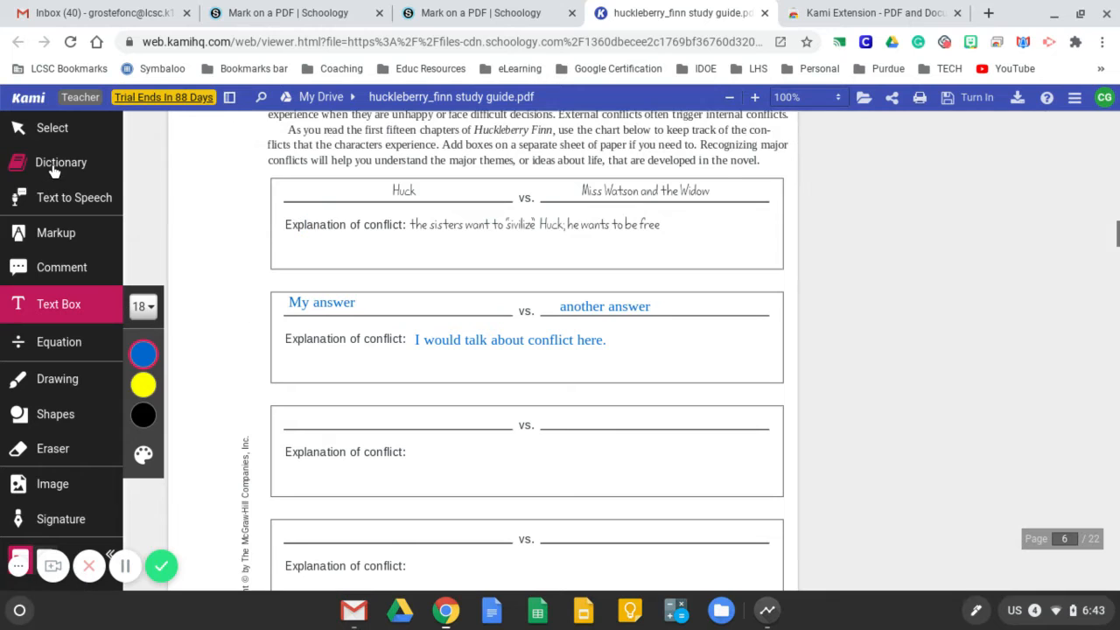
pyautogui.doubleClick(305, 224)
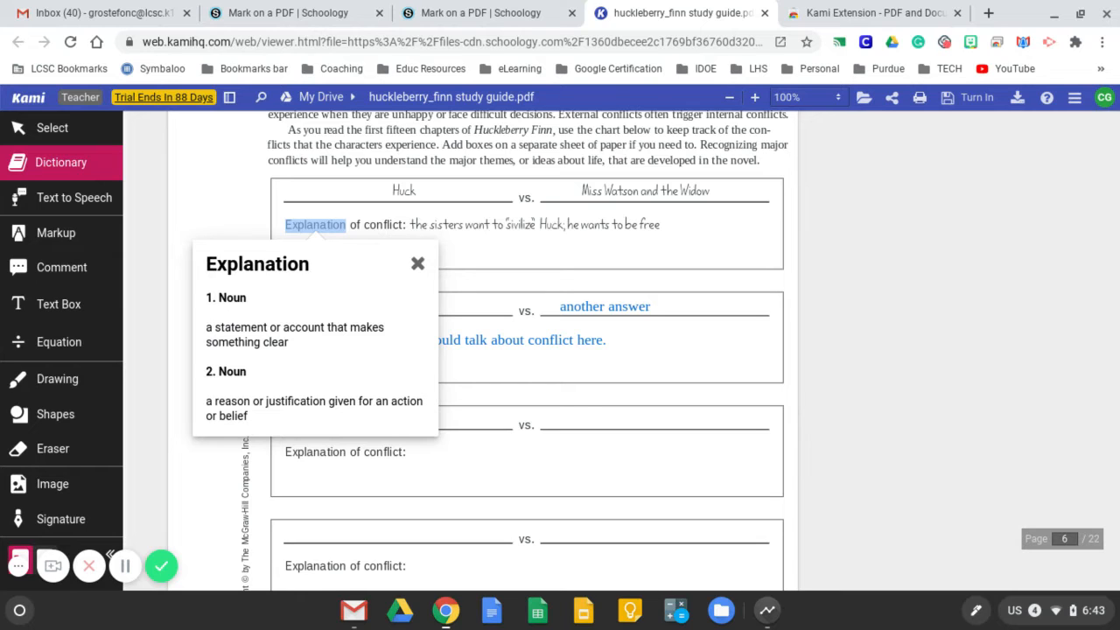
pyautogui.doubleClick(385, 225)
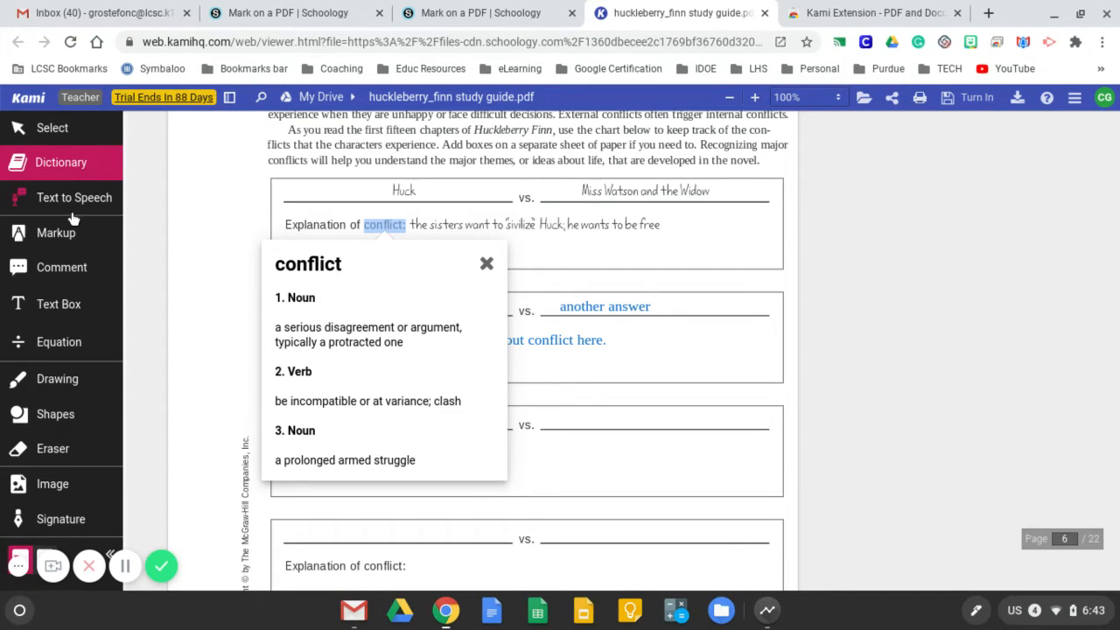
# Highlight "conflict:" and the handwritten words "the sisters want to 'sivilize'" in yellow in the worksheet's first box
pyautogui.click(70, 233)
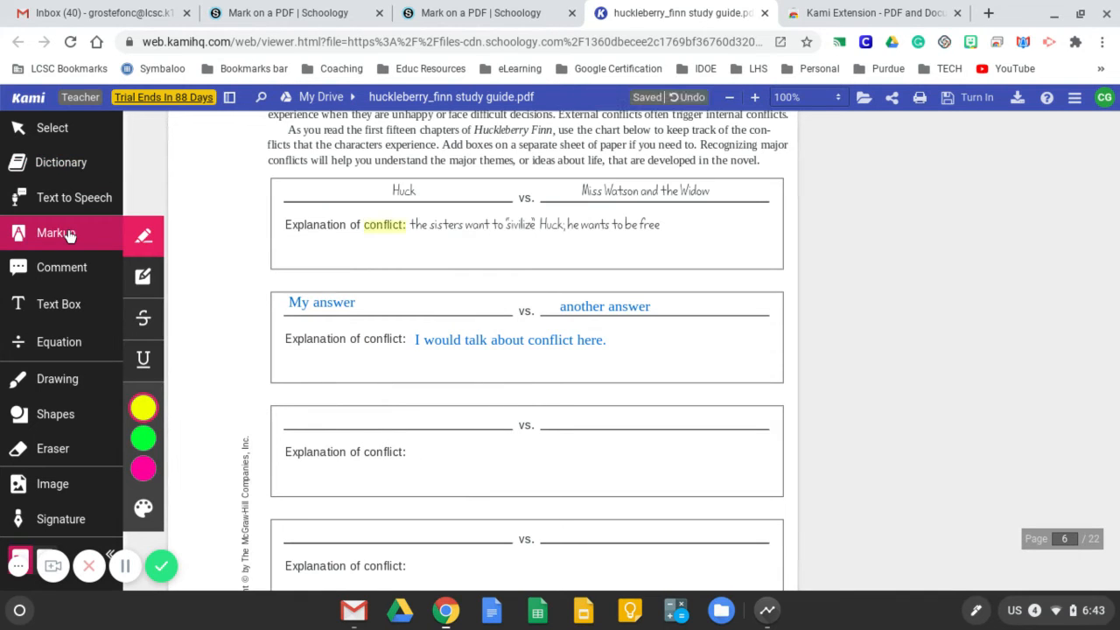
pyautogui.moveTo(136, 413)
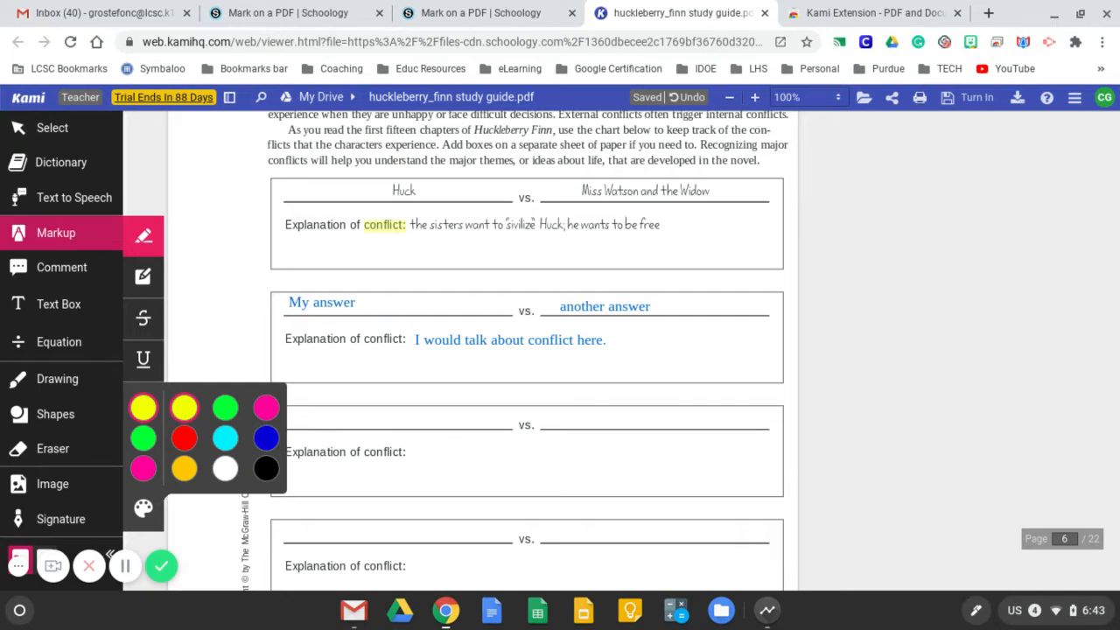
pyautogui.moveTo(410, 224); pyautogui.dragTo(543, 224)
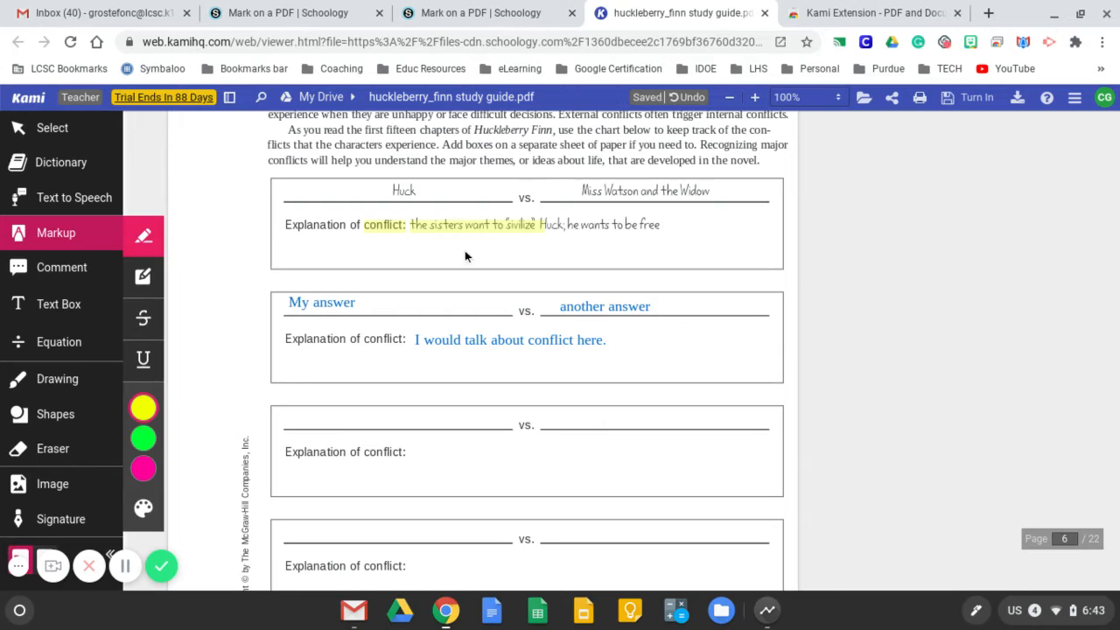
# Add a blue 18px text box reading "Answers, answers, answers..." after "Explanation of conflict:" in the third box
pyautogui.click(48, 310)
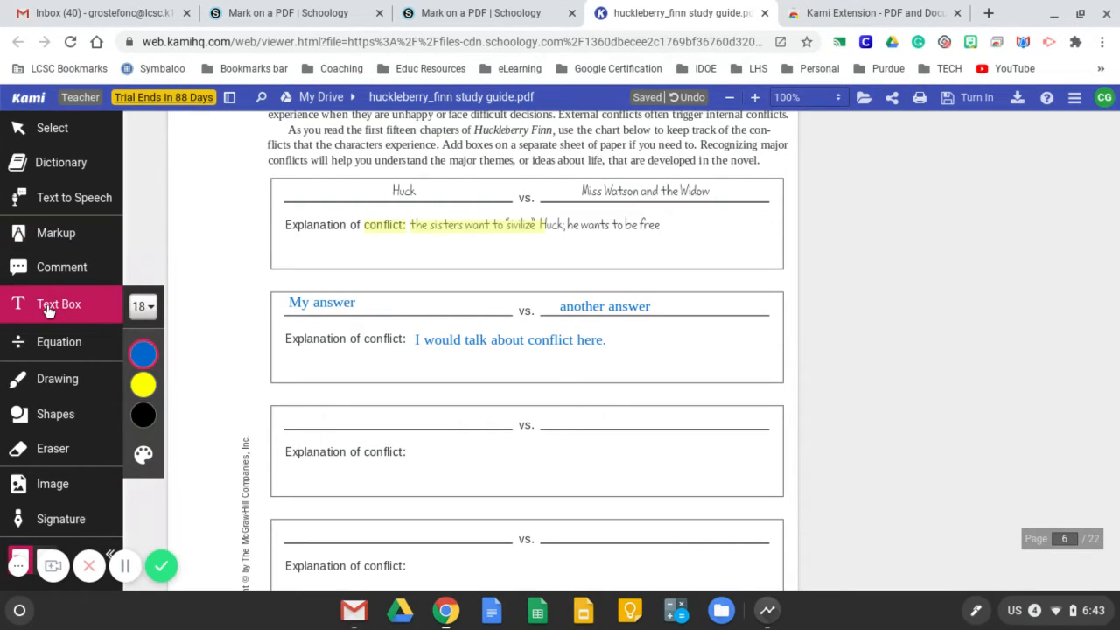
pyautogui.moveTo(156, 358)
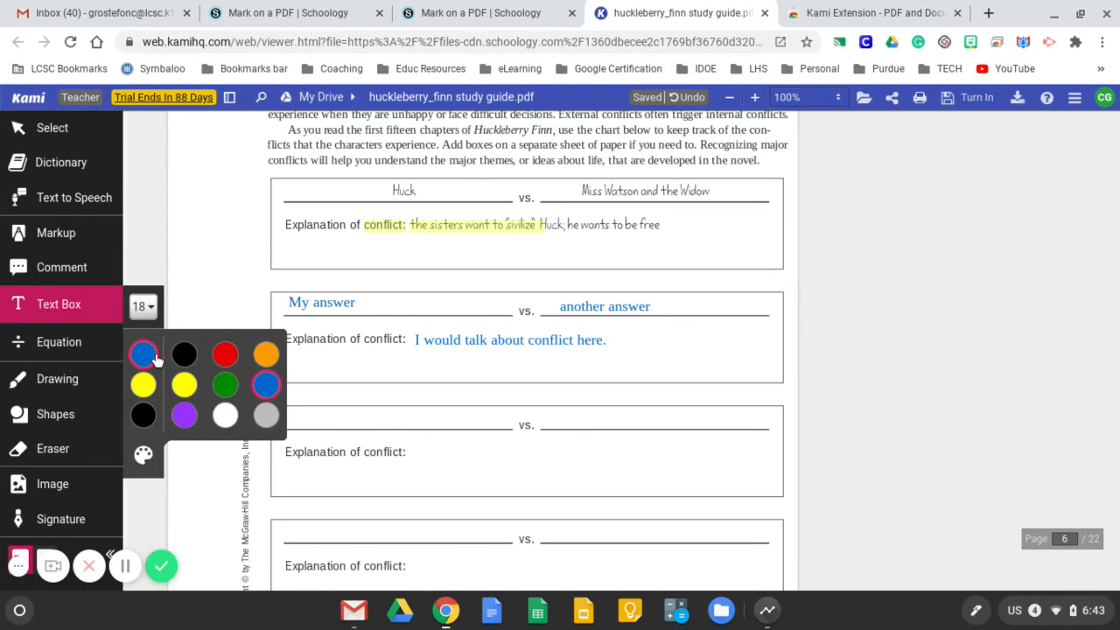
pyautogui.click(146, 306)
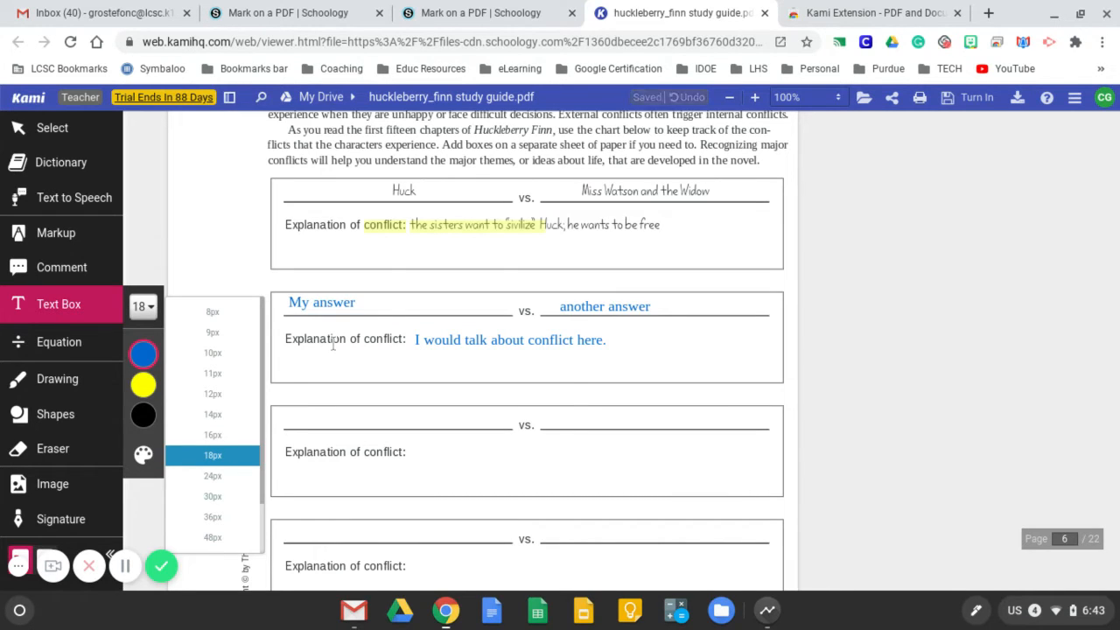
pyautogui.moveTo(149, 388)
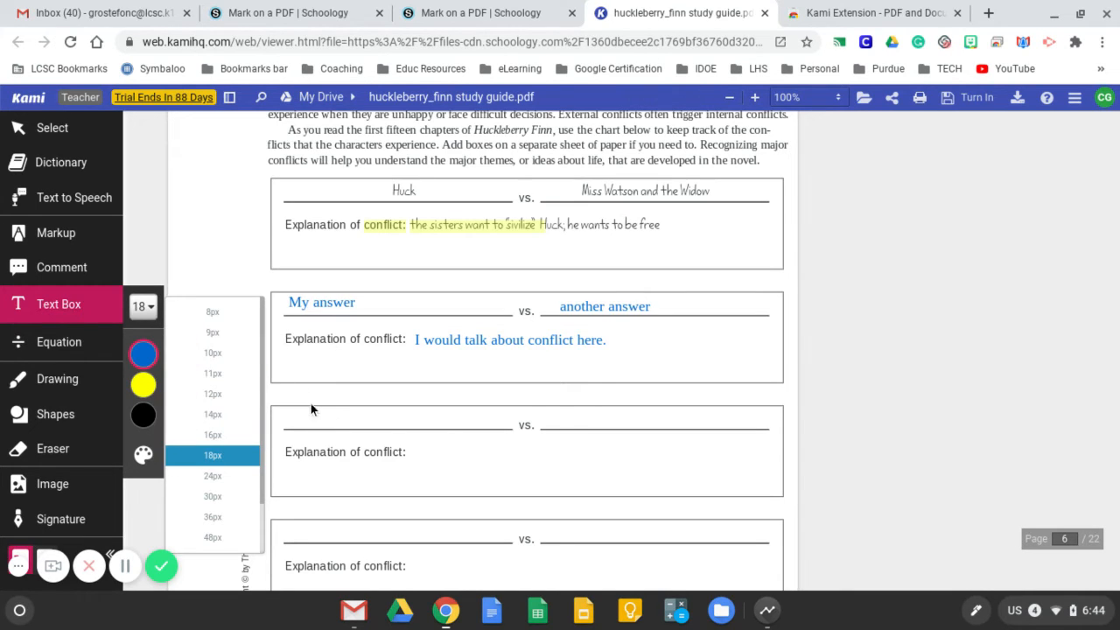
pyautogui.click(420, 449)
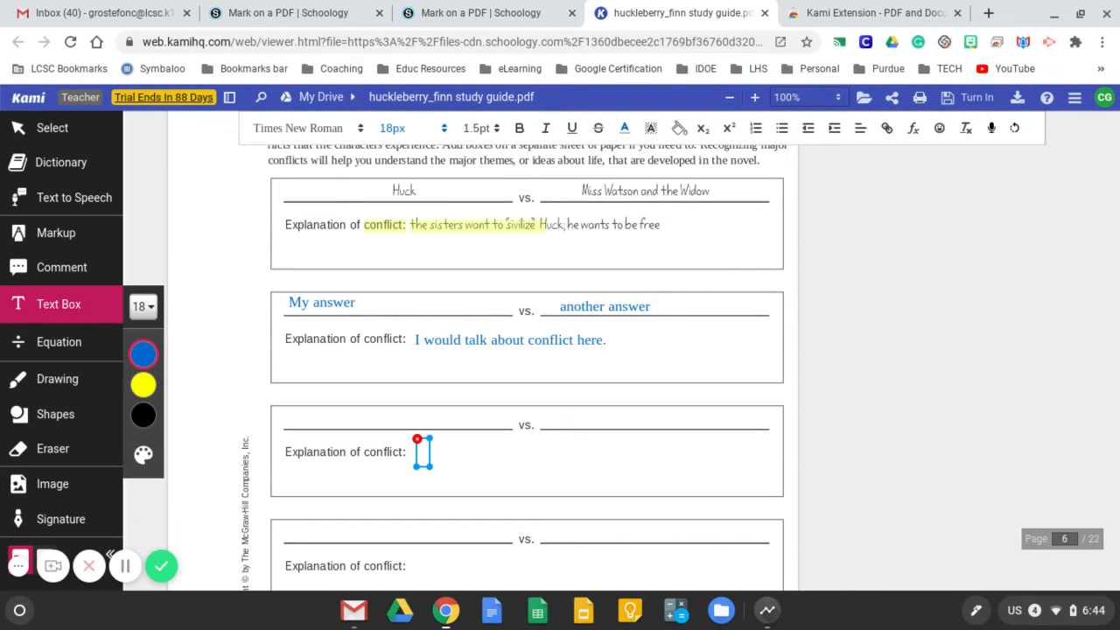
pyautogui.write('Answer')
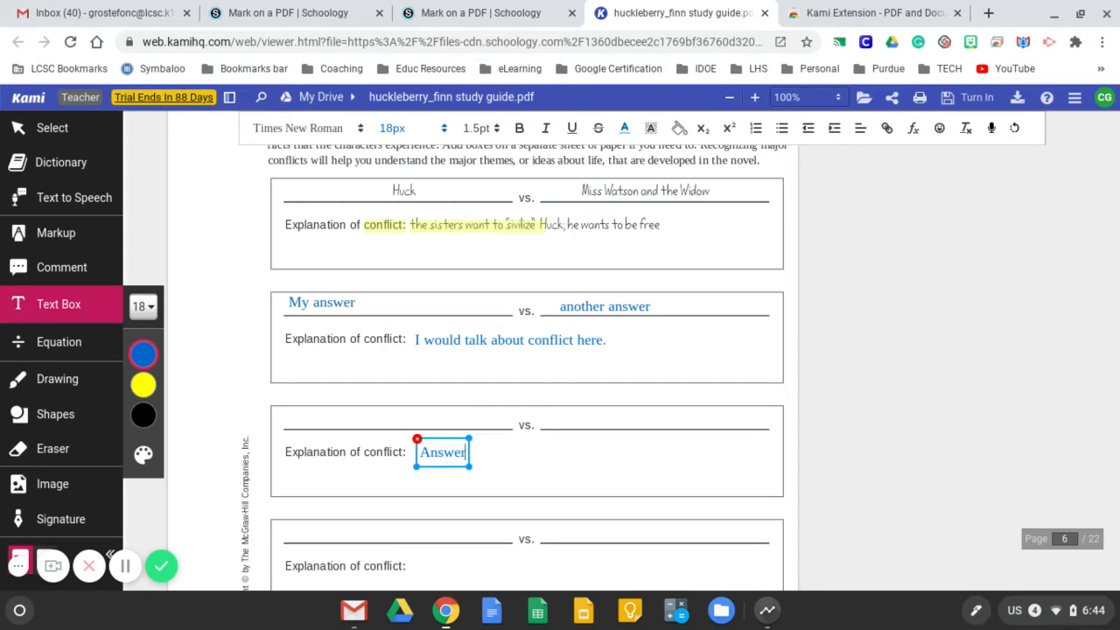
pyautogui.write('s, answers')
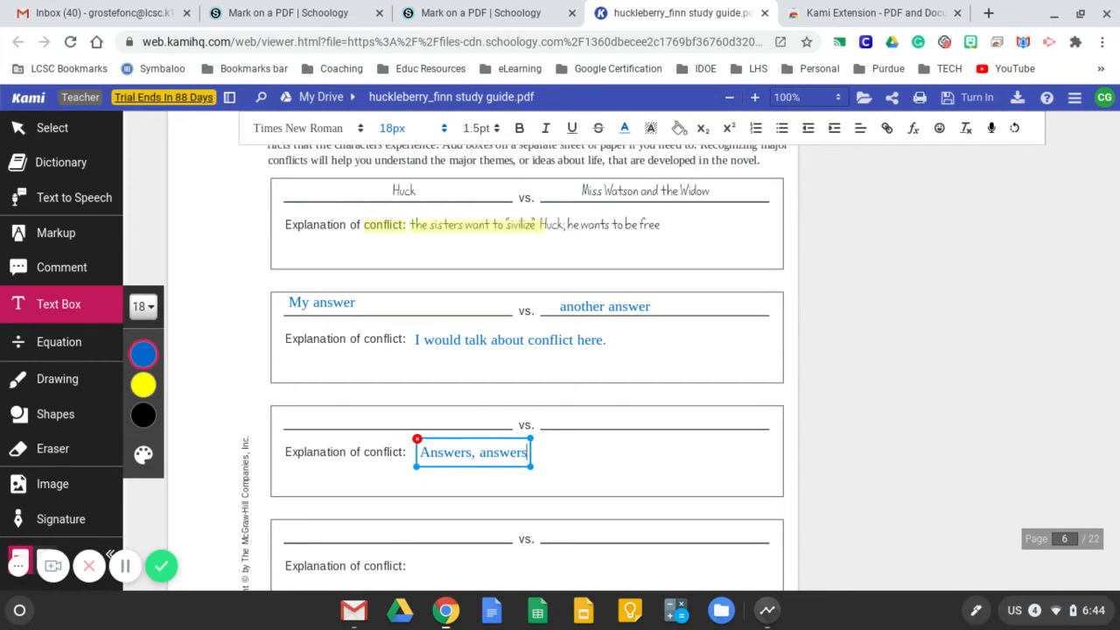
pyautogui.write(', answers')
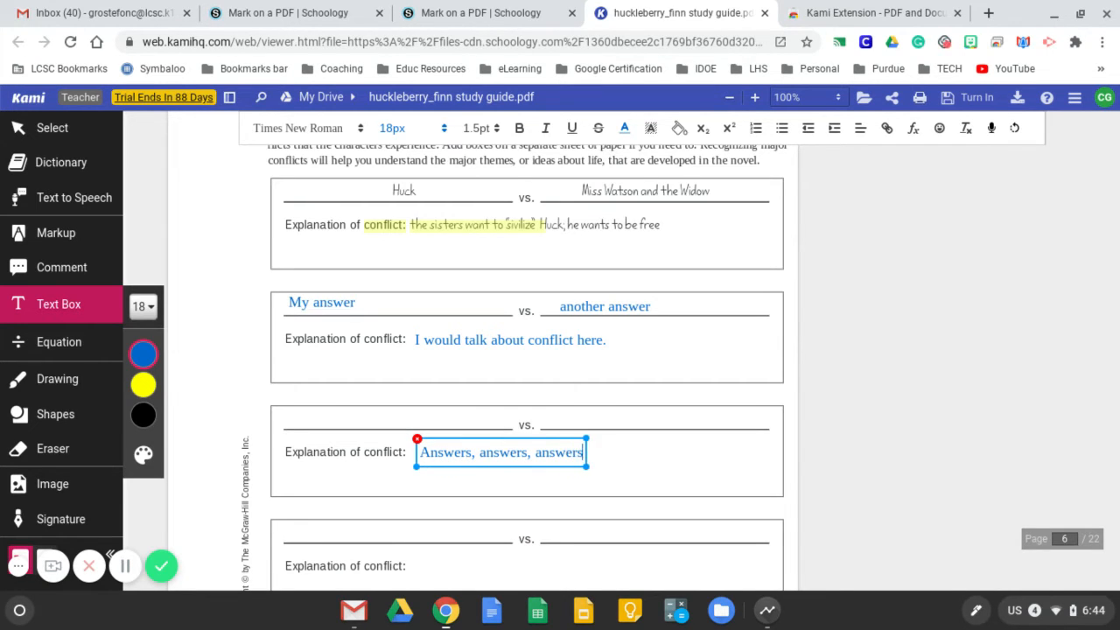
pyautogui.write('...')
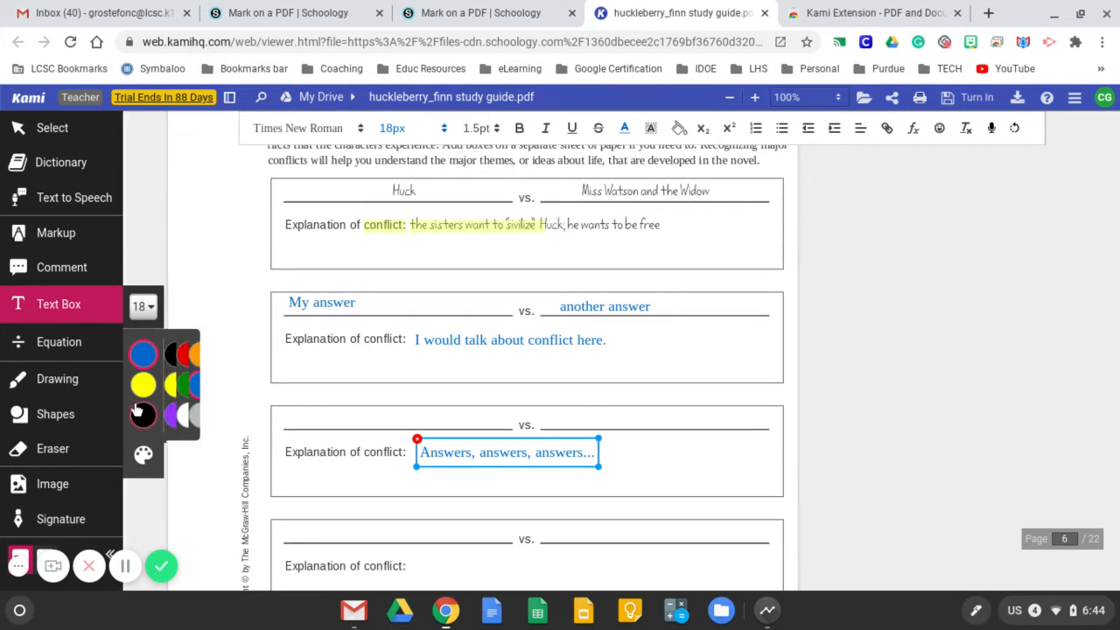
# Insert a black 12px η symbol and a 24px ∞ symbol in the fourth conflict box with the Equation tool
pyautogui.scroll(-5, 363, 429)
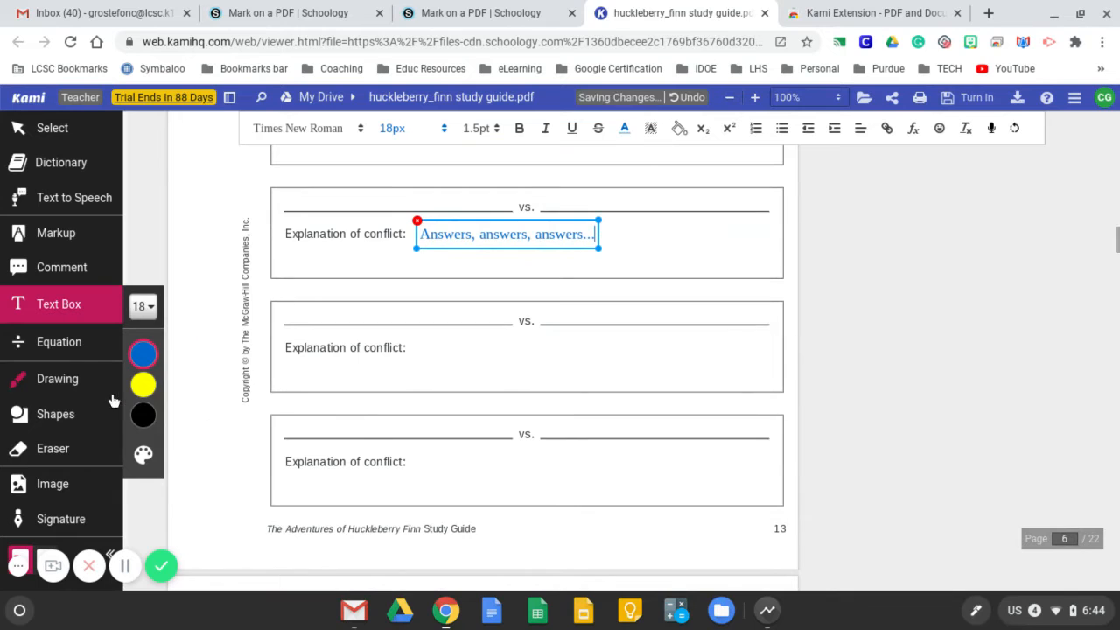
pyautogui.click(61, 344)
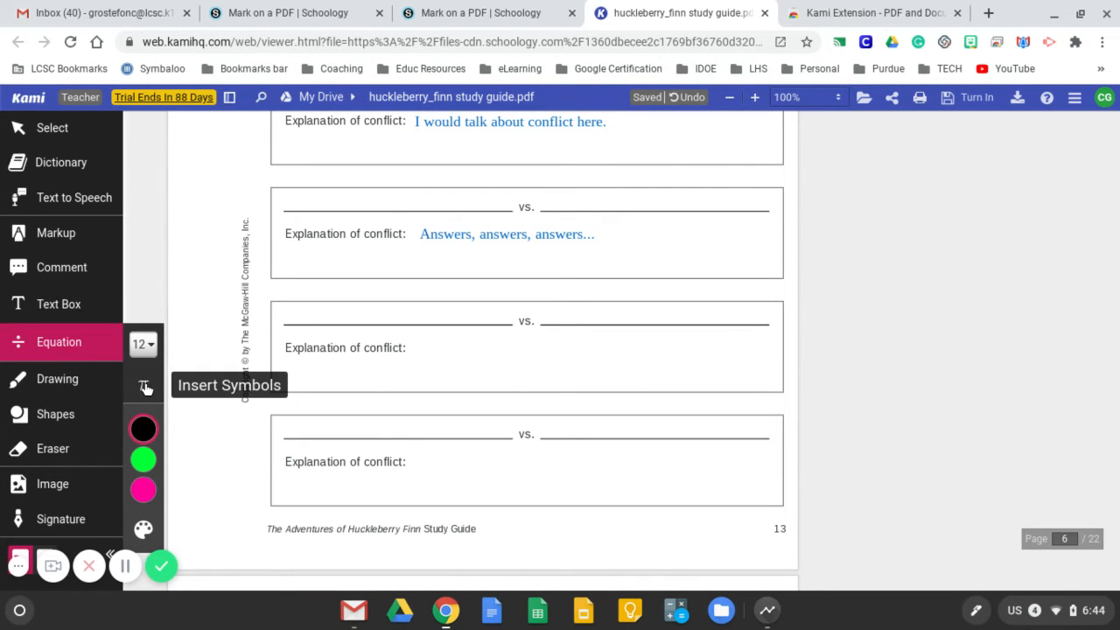
pyautogui.click(145, 387)
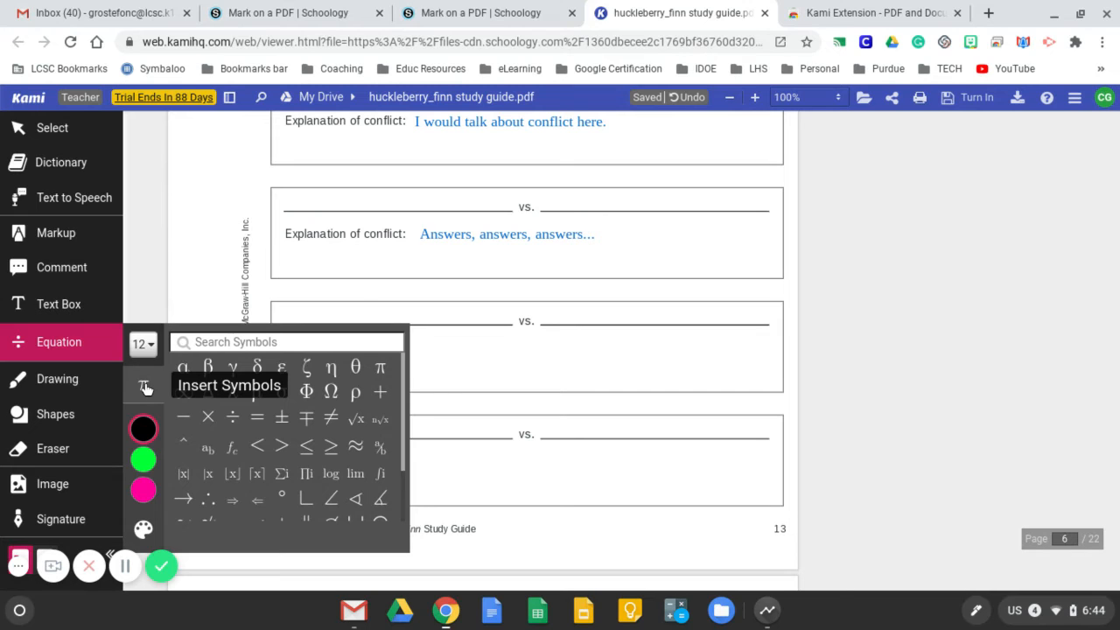
pyautogui.click(332, 369)
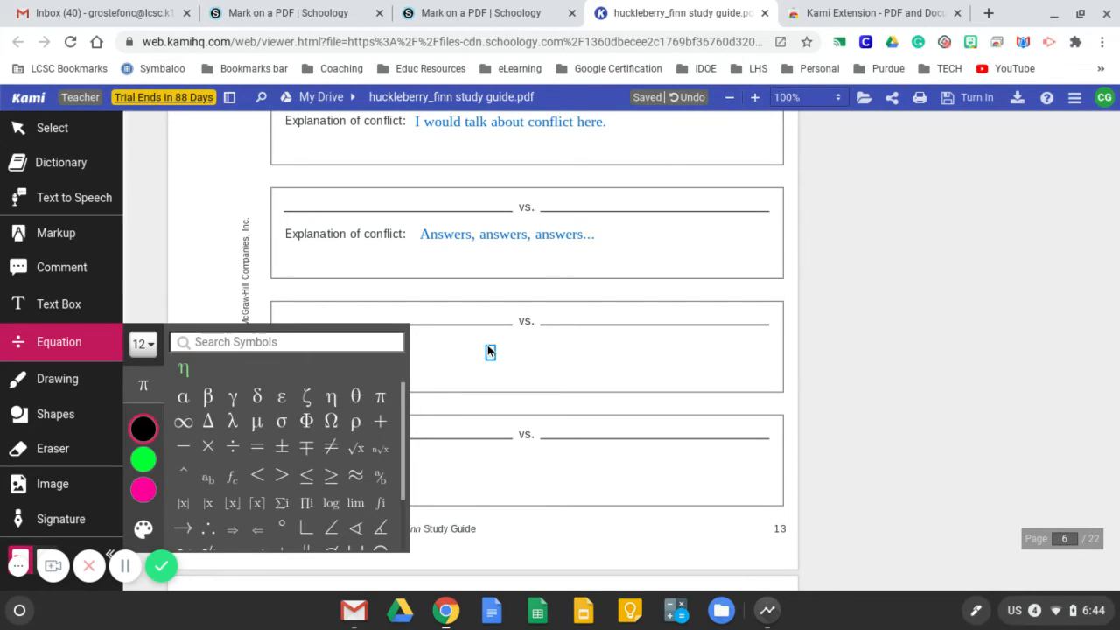
pyautogui.scroll(-1, 487, 344)
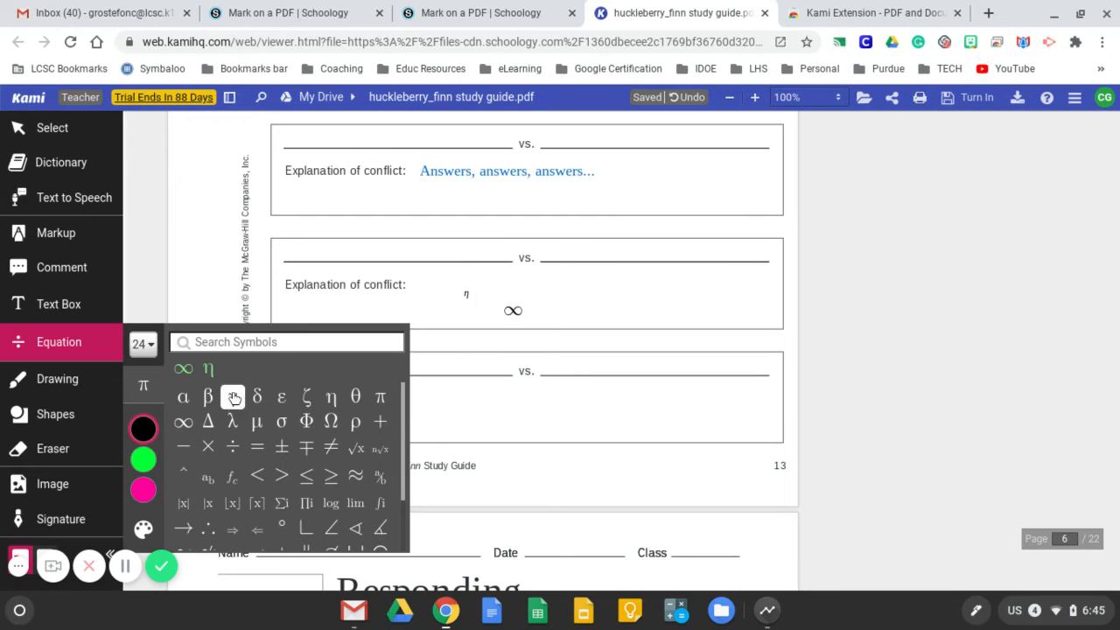
# Insert the symbols Ω, Φ and σ as a green 36px equation beside the ∞ in the fourth box
pyautogui.click(149, 344)
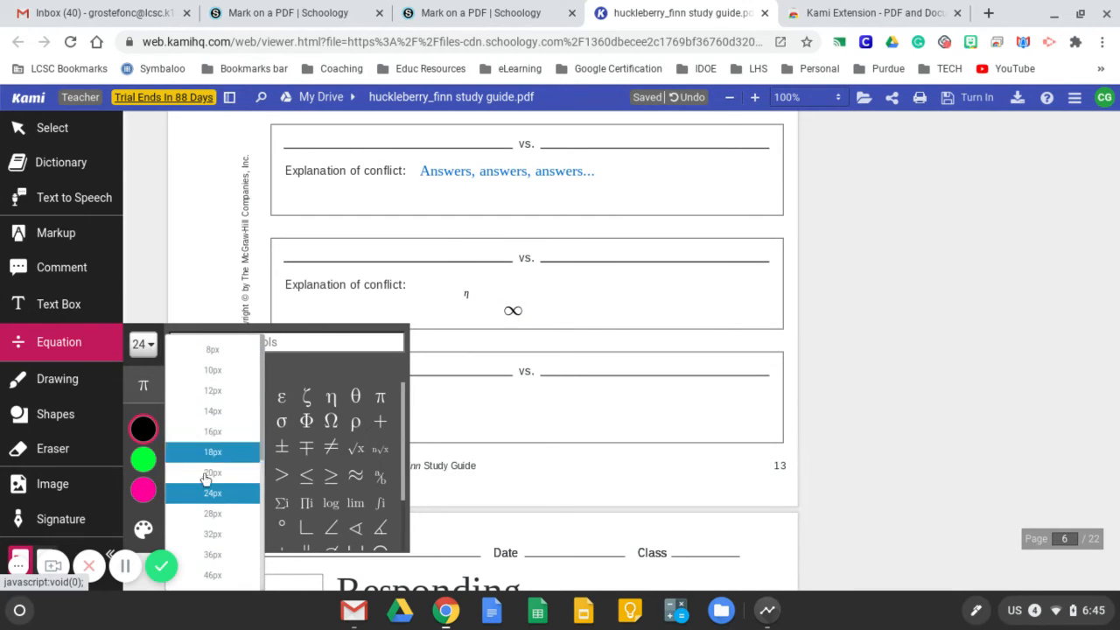
pyautogui.click(220, 556)
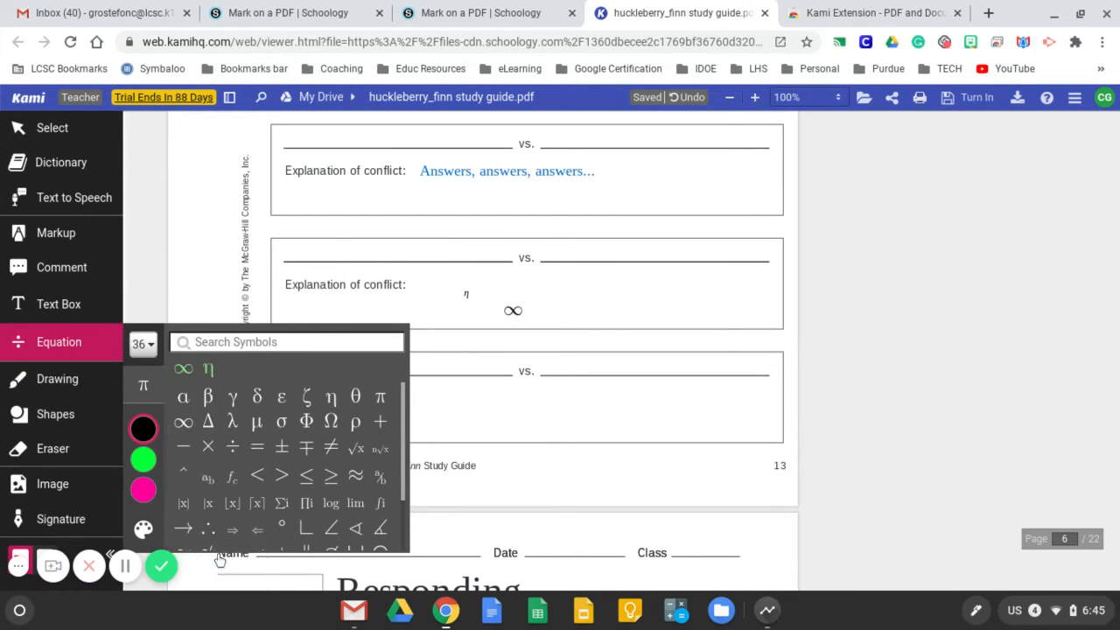
pyautogui.click(142, 458)
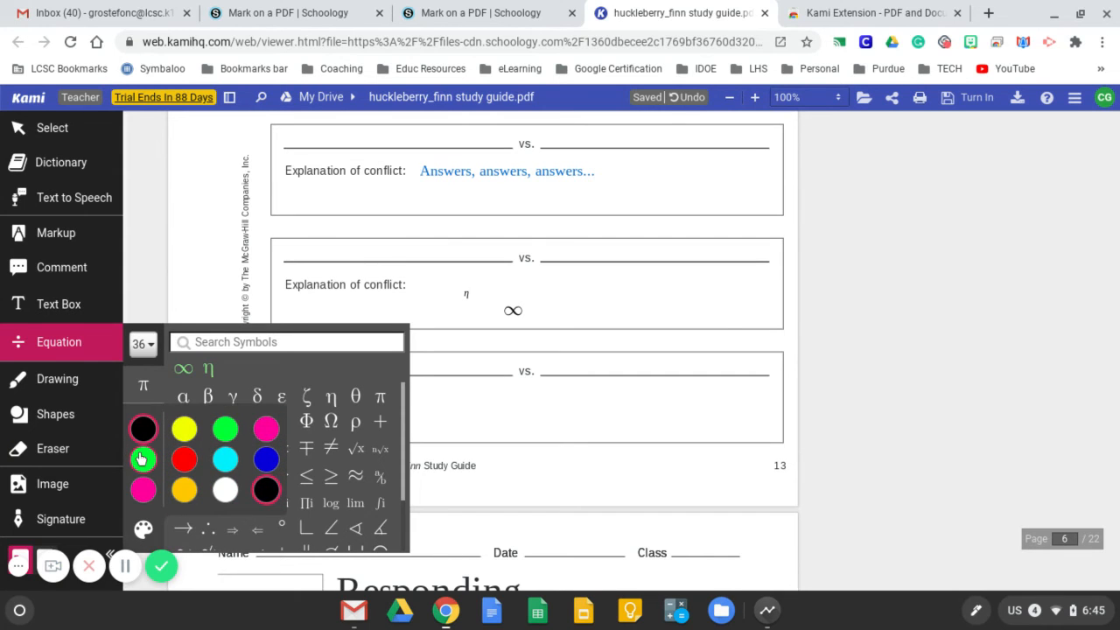
pyautogui.click(142, 457)
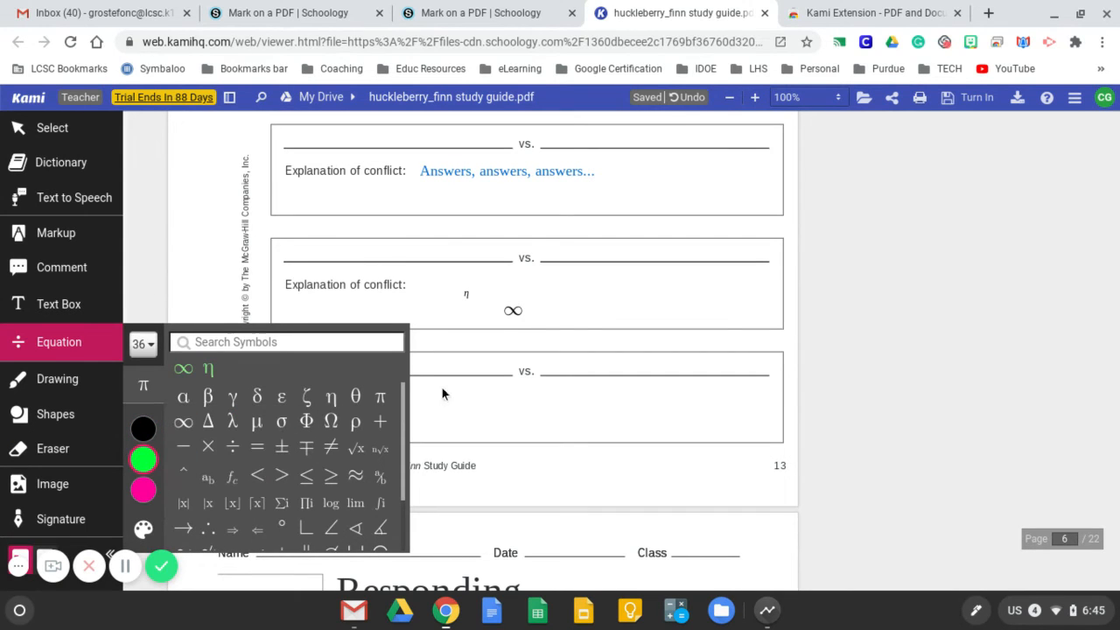
pyautogui.click(580, 297)
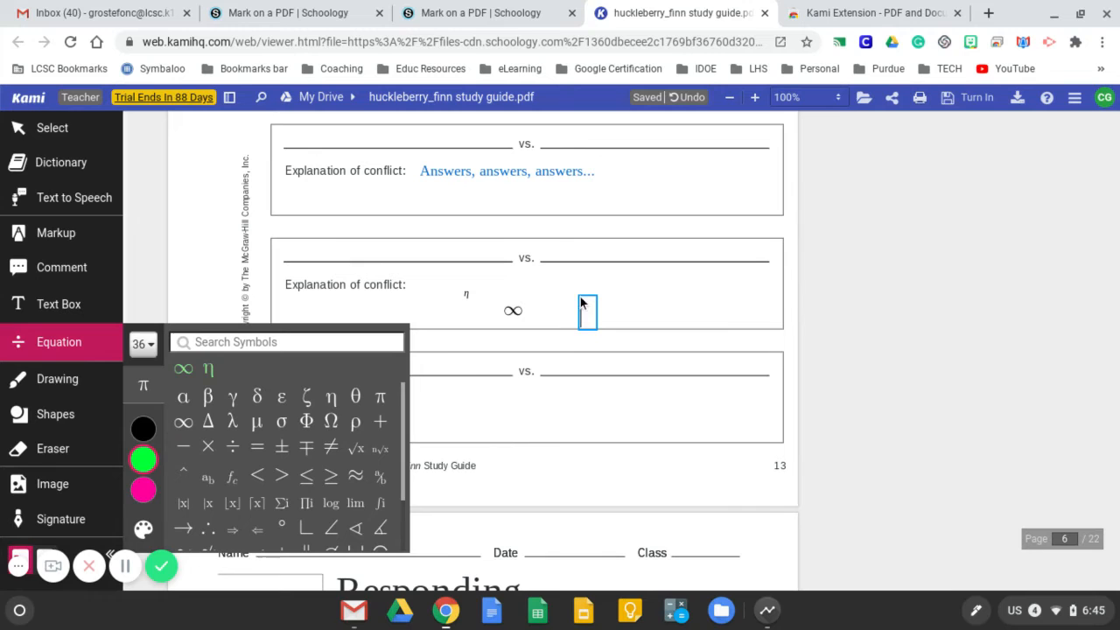
pyautogui.click(328, 424)
pyautogui.click(308, 423)
pyautogui.click(282, 422)
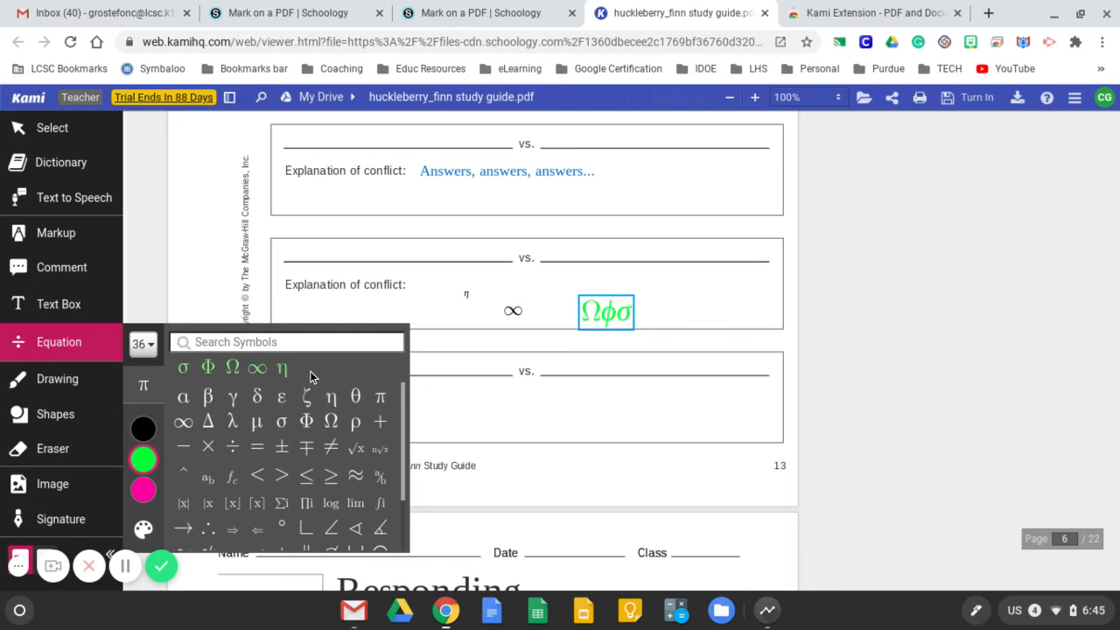
# Write "Hi" freehand in red with line thickness 12 across the worksheet's last conflict box
pyautogui.click(55, 379)
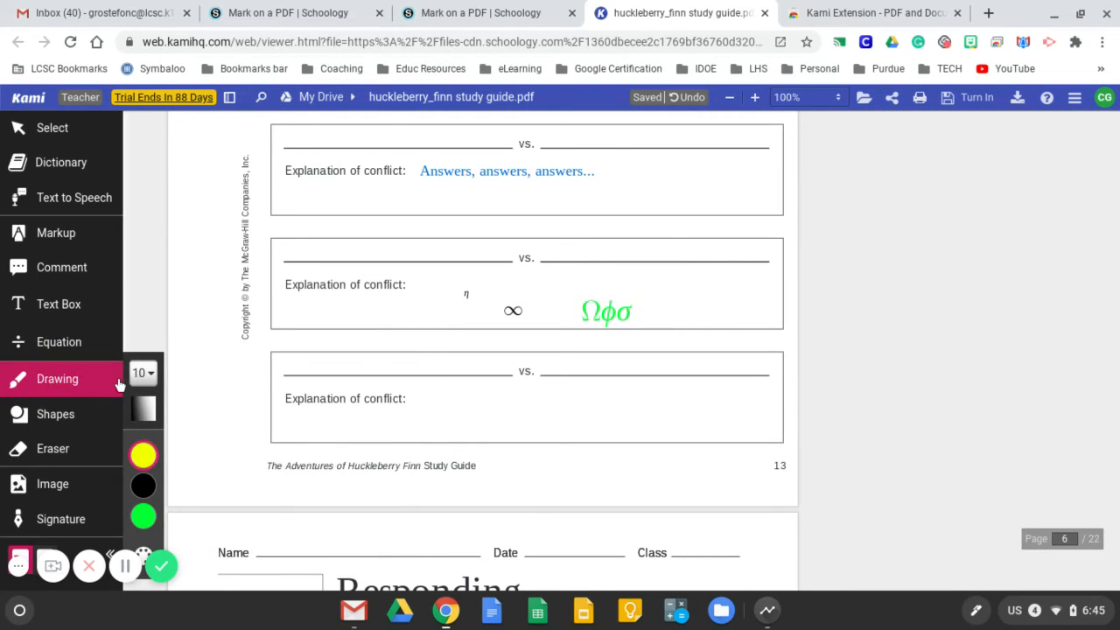
pyautogui.click(144, 373)
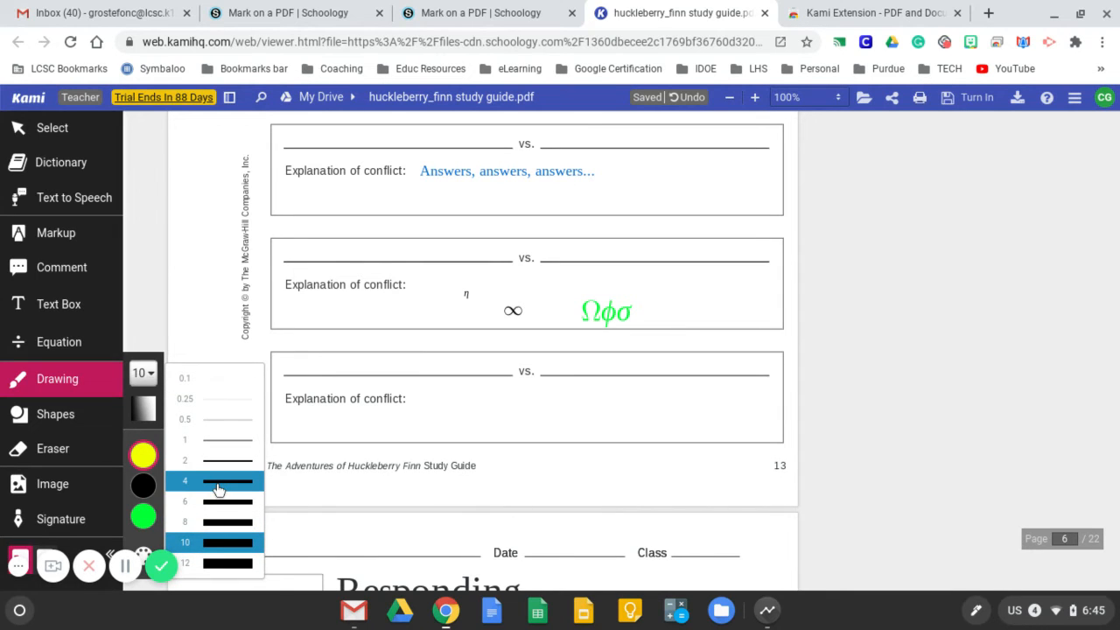
pyautogui.click(206, 567)
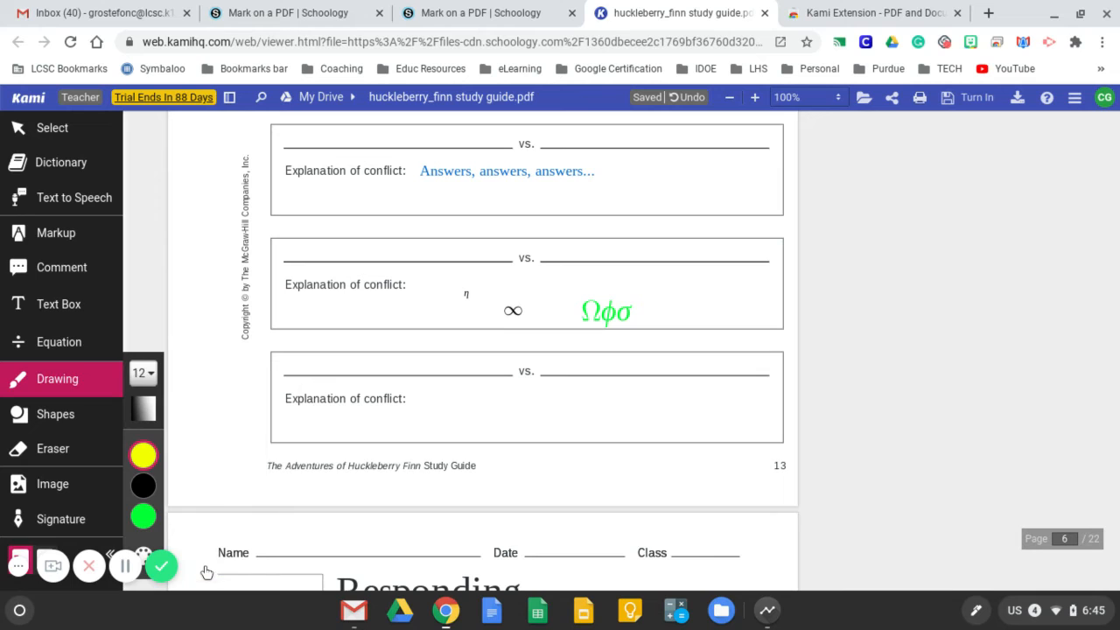
pyautogui.click(155, 451)
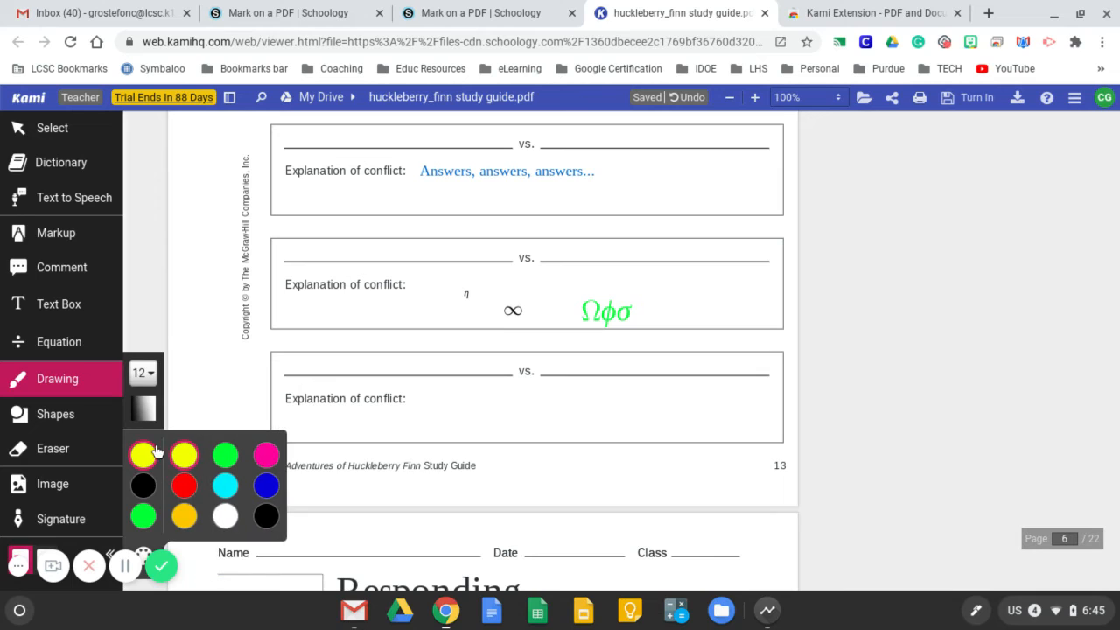
pyautogui.click(183, 485)
pyautogui.moveTo(471, 404)
pyautogui.mouseDown()
pyautogui.moveTo(499, 494)
pyautogui.moveTo(568, 473)
pyautogui.moveTo(662, 482)
pyautogui.mouseUp()
pyautogui.moveTo(602, 375); pyautogui.dragTo(612, 392)
# Draw a red smiley face at the page edge beside "Hi" and scribble on both name lines of the fourth box
pyautogui.moveTo(770, 325)
pyautogui.mouseDown()
pyautogui.moveTo(740, 341)
pyautogui.moveTo(796, 478)
pyautogui.mouseUp()
pyautogui.moveTo(763, 331); pyautogui.dragTo(796, 336)
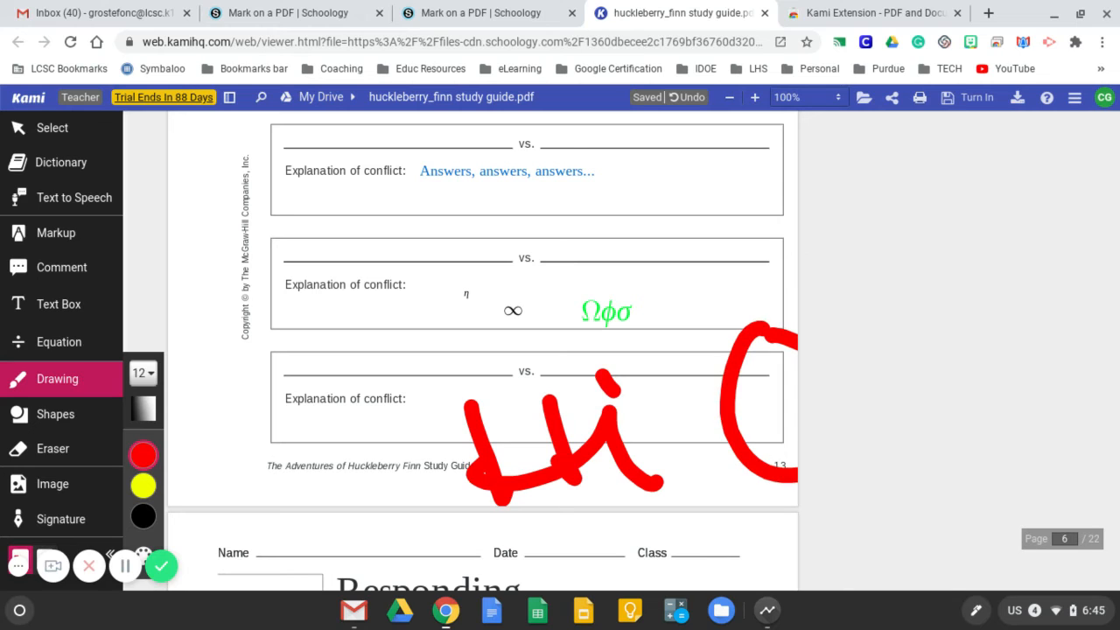
pyautogui.moveTo(761, 395); pyautogui.dragTo(761, 401)
pyautogui.moveTo(788, 375); pyautogui.dragTo(788, 380)
pyautogui.moveTo(762, 424)
pyautogui.mouseDown()
pyautogui.moveTo(783, 443)
pyautogui.moveTo(796, 431)
pyautogui.mouseUp()
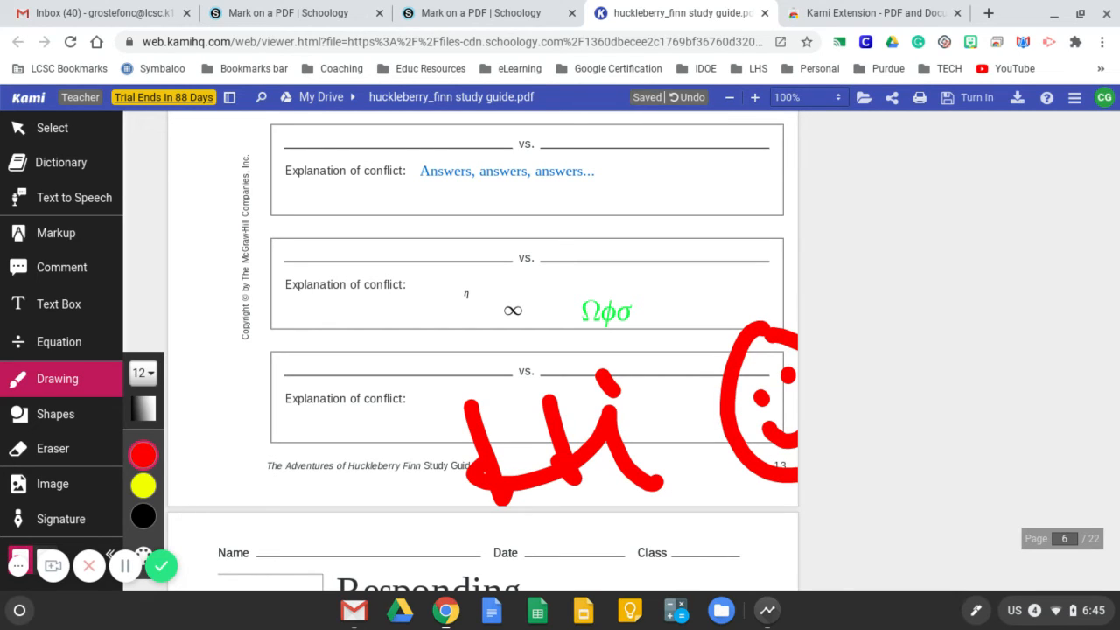
pyautogui.moveTo(294, 226)
pyautogui.mouseDown()
pyautogui.moveTo(291, 270)
pyautogui.moveTo(404, 240)
pyautogui.moveTo(411, 285)
pyautogui.mouseUp()
pyautogui.moveTo(553, 269)
pyautogui.mouseDown()
pyautogui.moveTo(564, 231)
pyautogui.moveTo(682, 254)
pyautogui.mouseUp()
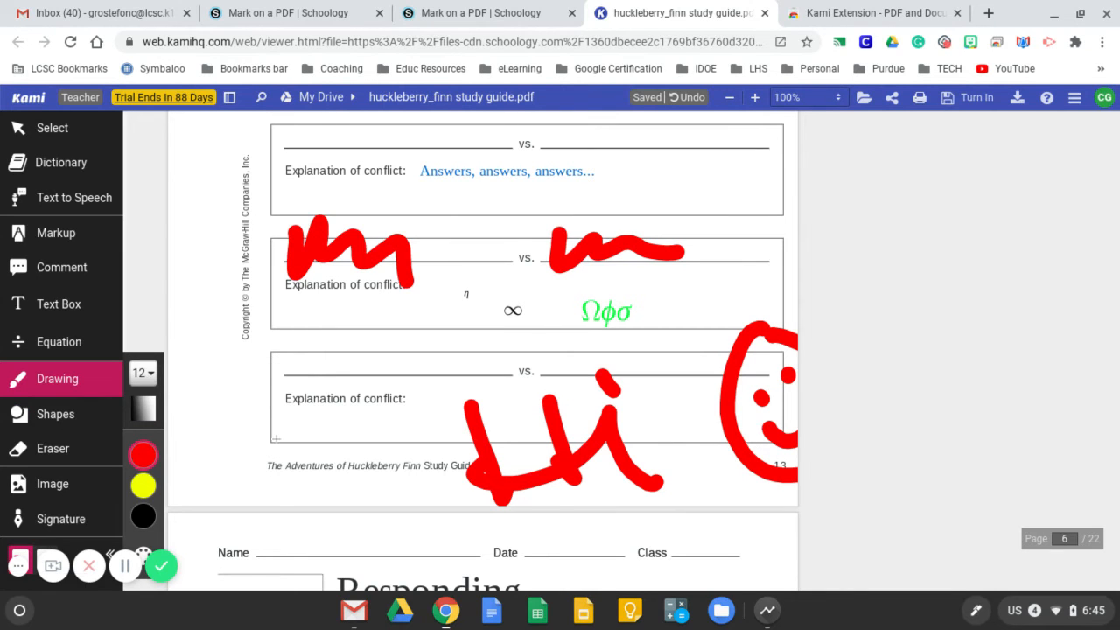
# Draw a black rectangle and an adjoining black ellipse over the Personal Response lines on page 7 with the Shapes tool
pyautogui.scroll(-3, 305, 447)
pyautogui.scroll(-3, 305, 447)
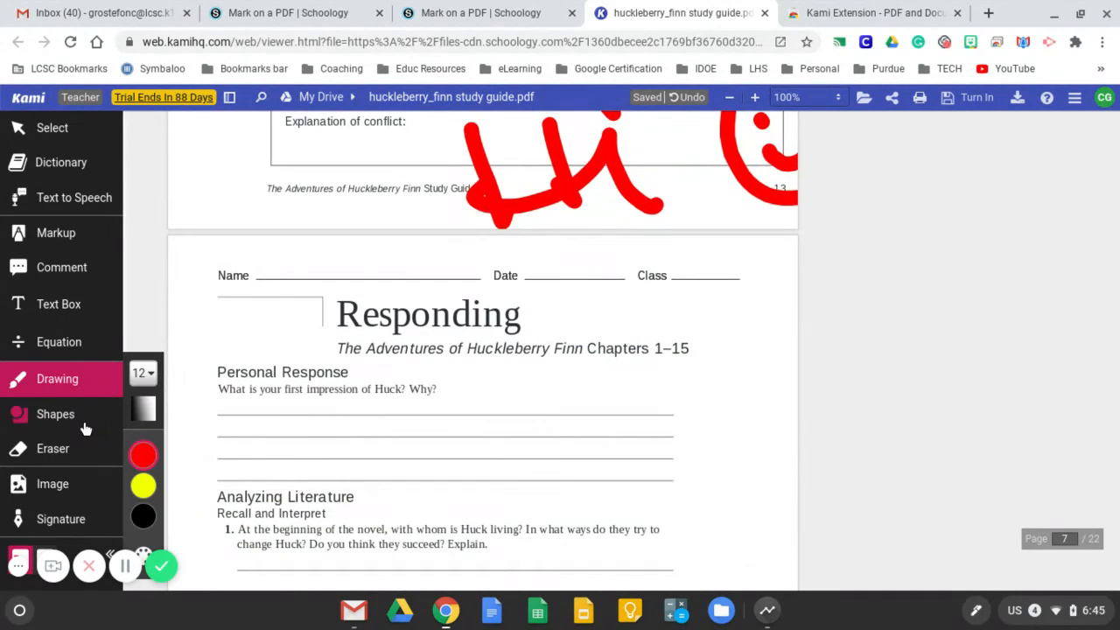
pyautogui.click(55, 415)
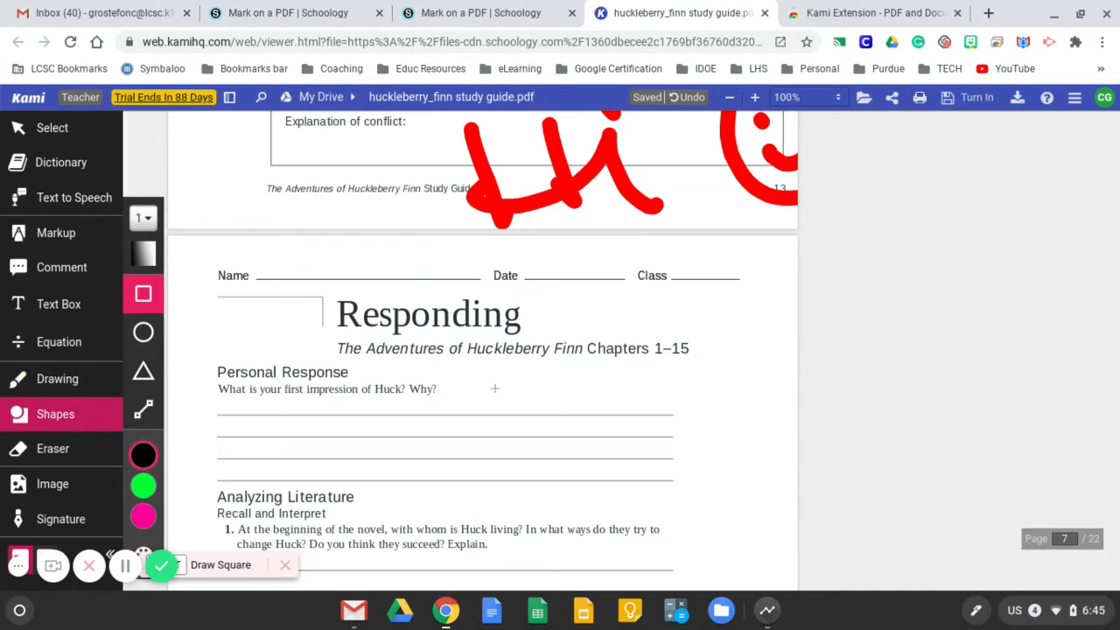
pyautogui.moveTo(494, 388)
pyautogui.mouseDown()
pyautogui.moveTo(496, 463)
pyautogui.moveTo(516, 503)
pyautogui.moveTo(691, 508)
pyautogui.mouseUp()
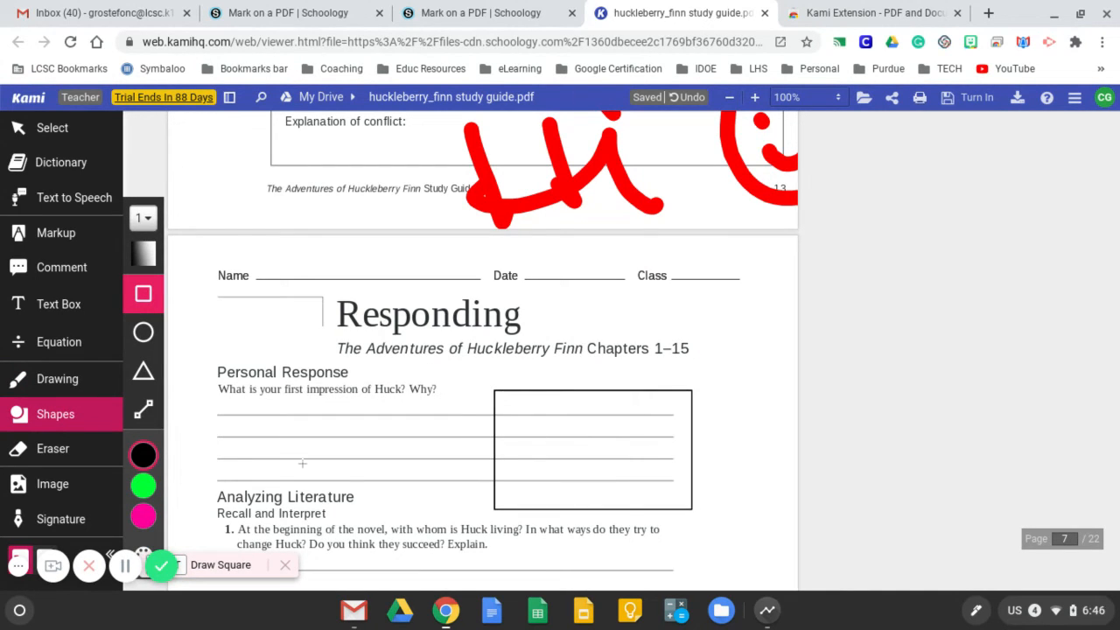
pyautogui.click(145, 337)
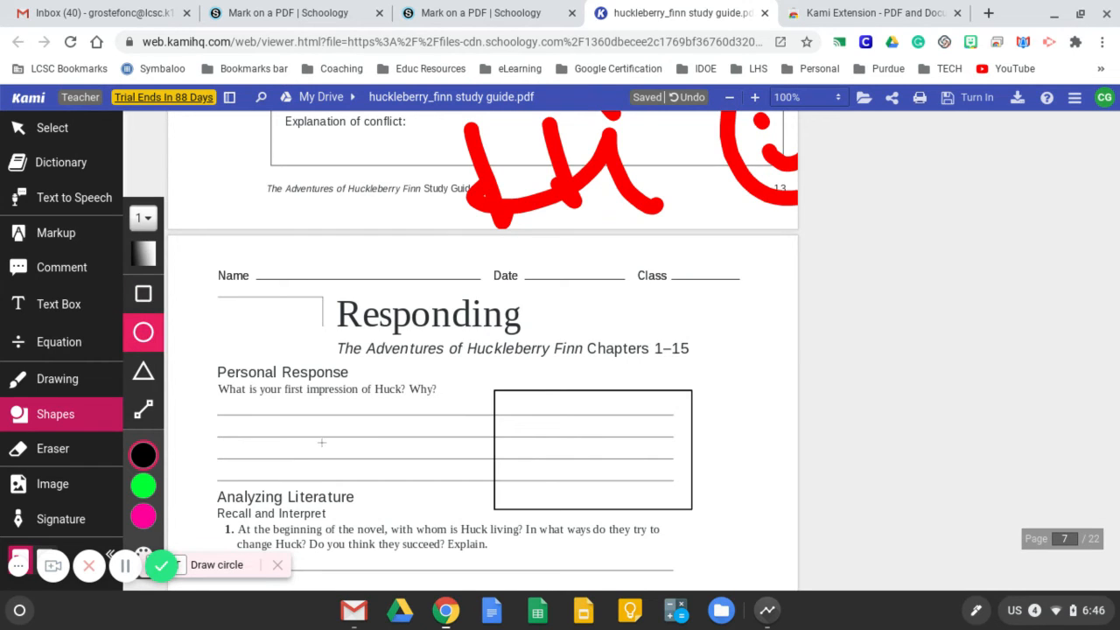
pyautogui.moveTo(302, 413); pyautogui.dragTo(496, 511)
# Draw a pink triangle over the start of the Personal Response lines, overlapping the ellipse
pyautogui.moveTo(142, 516)
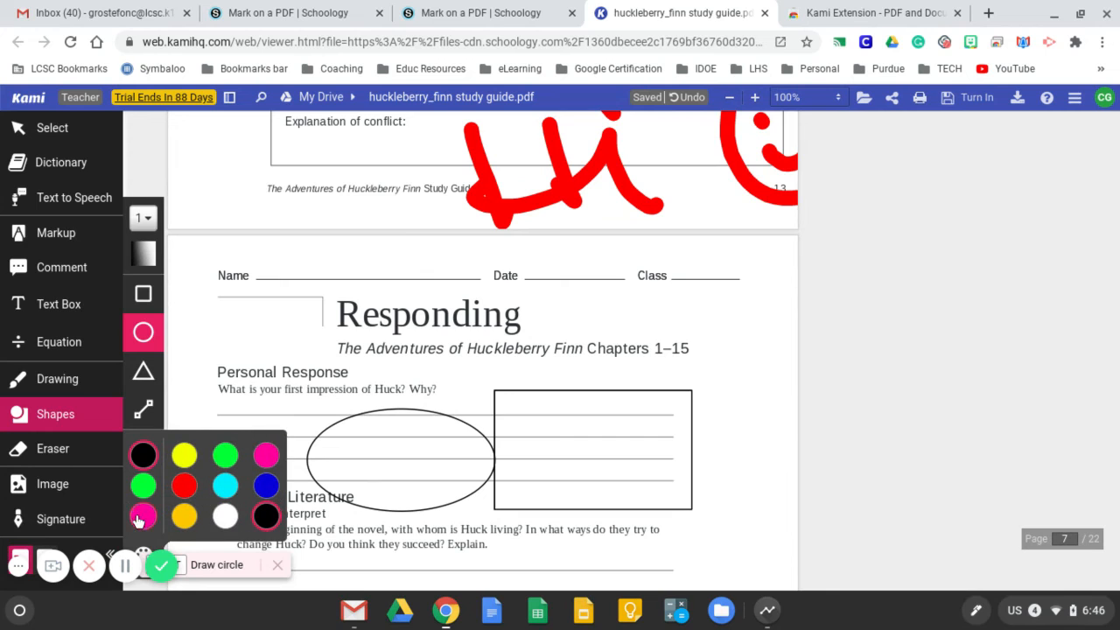
pyautogui.click(144, 371)
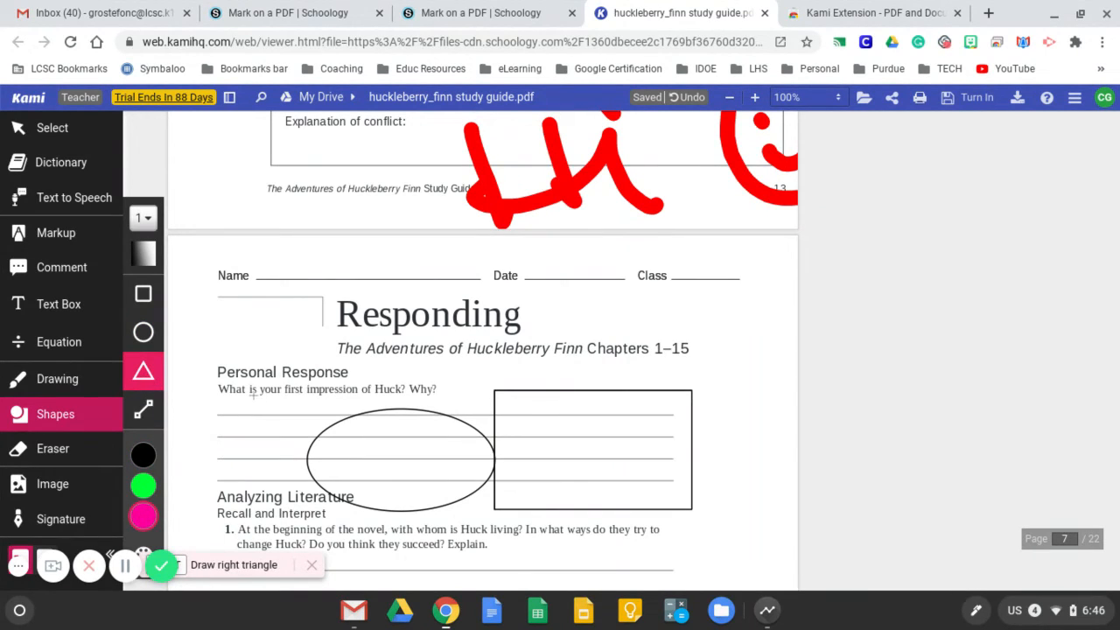
pyautogui.moveTo(260, 400); pyautogui.dragTo(358, 474)
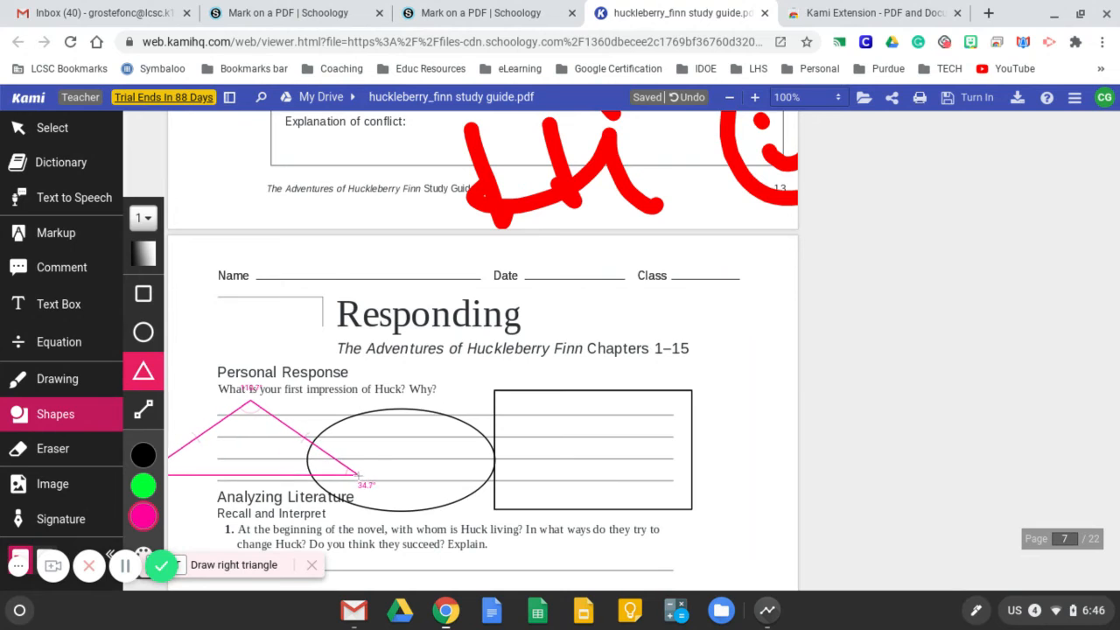
# Turn in the annotated huckleberry_finn study guide.pdf from Kami and submit it to the Schoology assignment "Mark on a PDF"
pyautogui.scroll(-2, 501, 404)
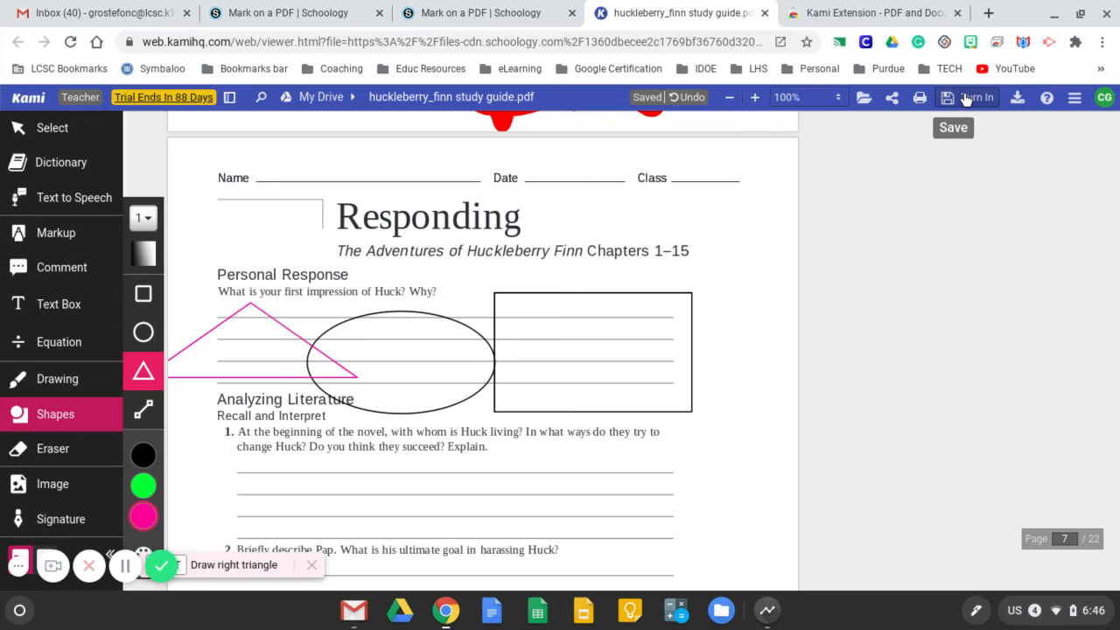
pyautogui.click(965, 98)
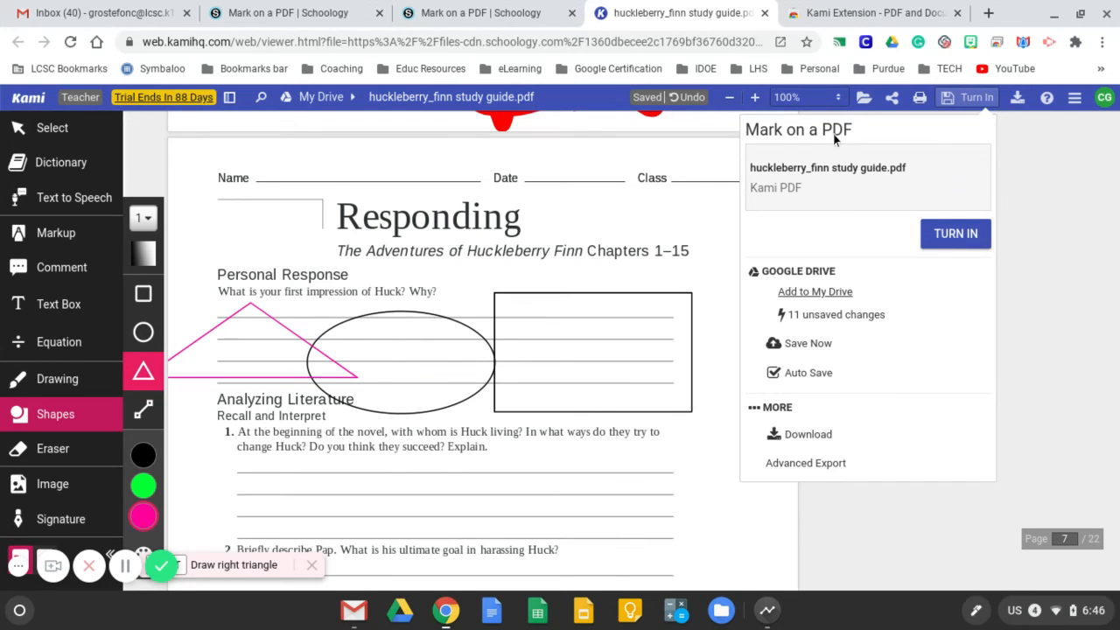
pyautogui.click(957, 234)
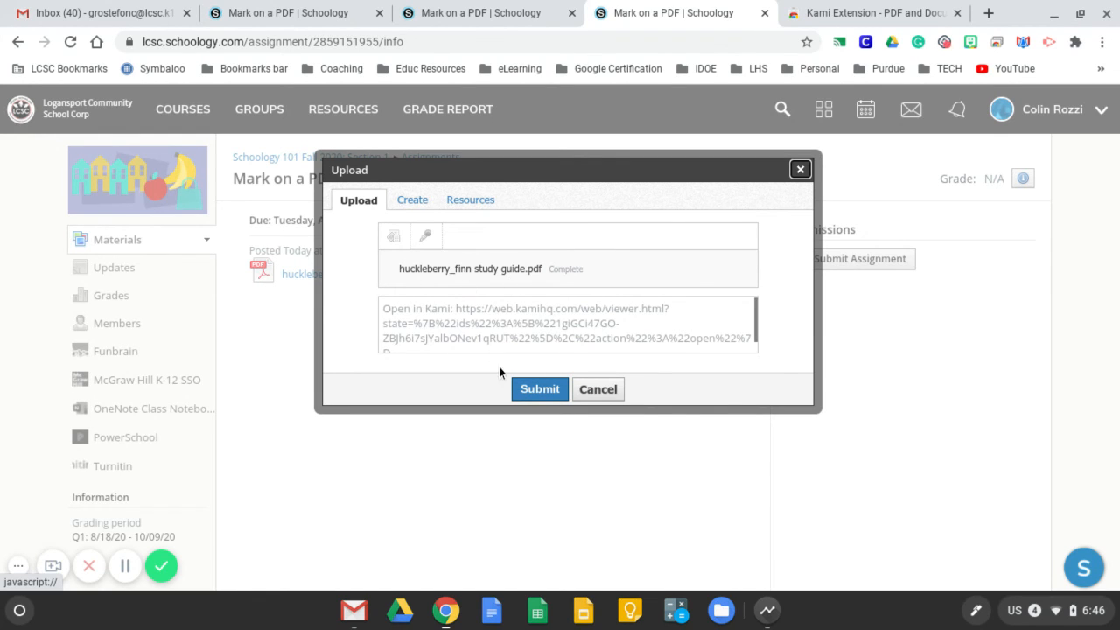
pyautogui.click(535, 391)
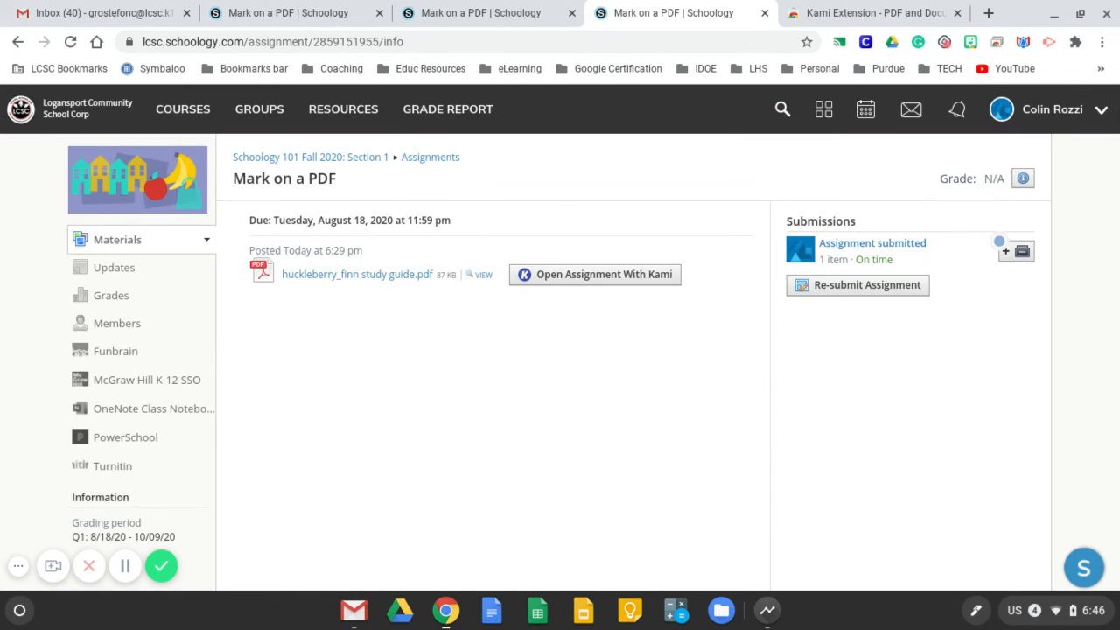
# Open the submitted assignment, check the annotations on pages 6 and 7 of the PDF, and close the submission view
pyautogui.click(893, 252)
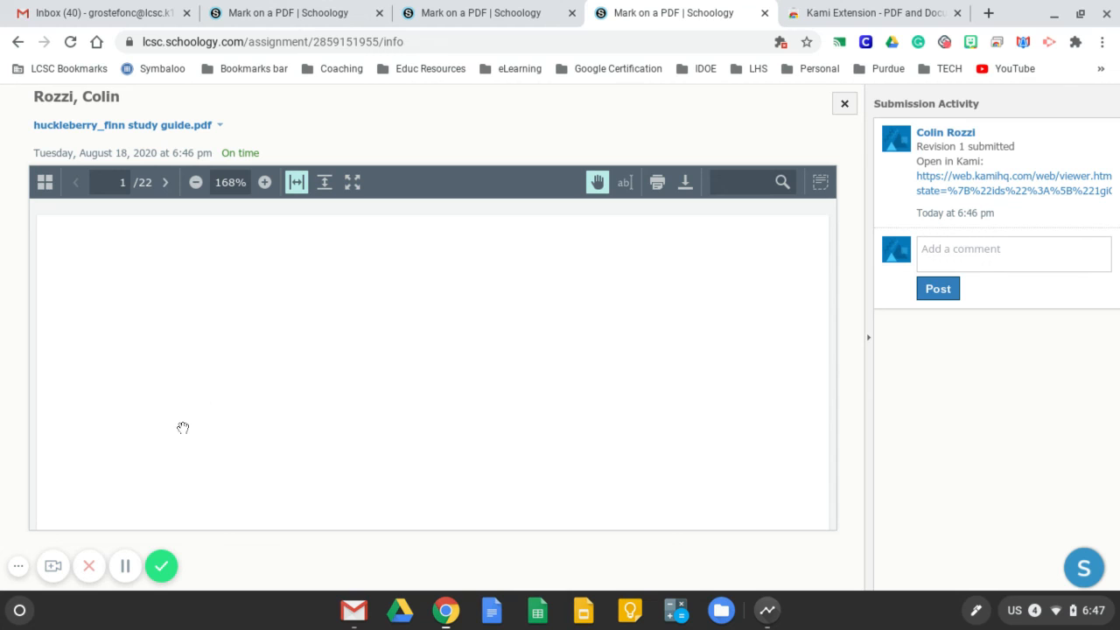
pyautogui.click(126, 567)
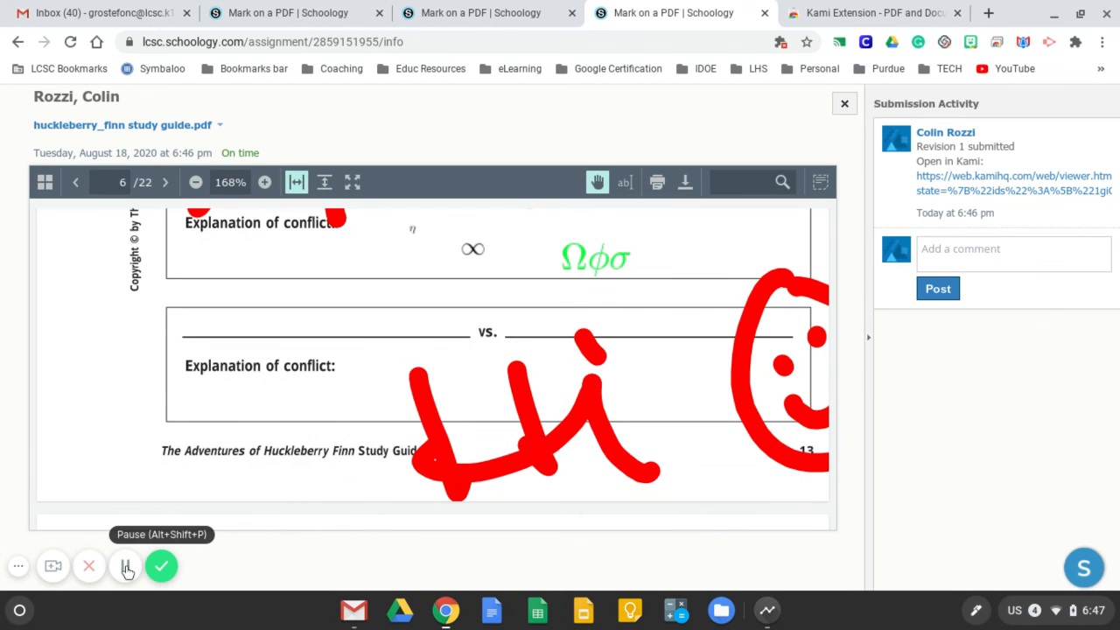
pyautogui.scroll(3, 225, 431)
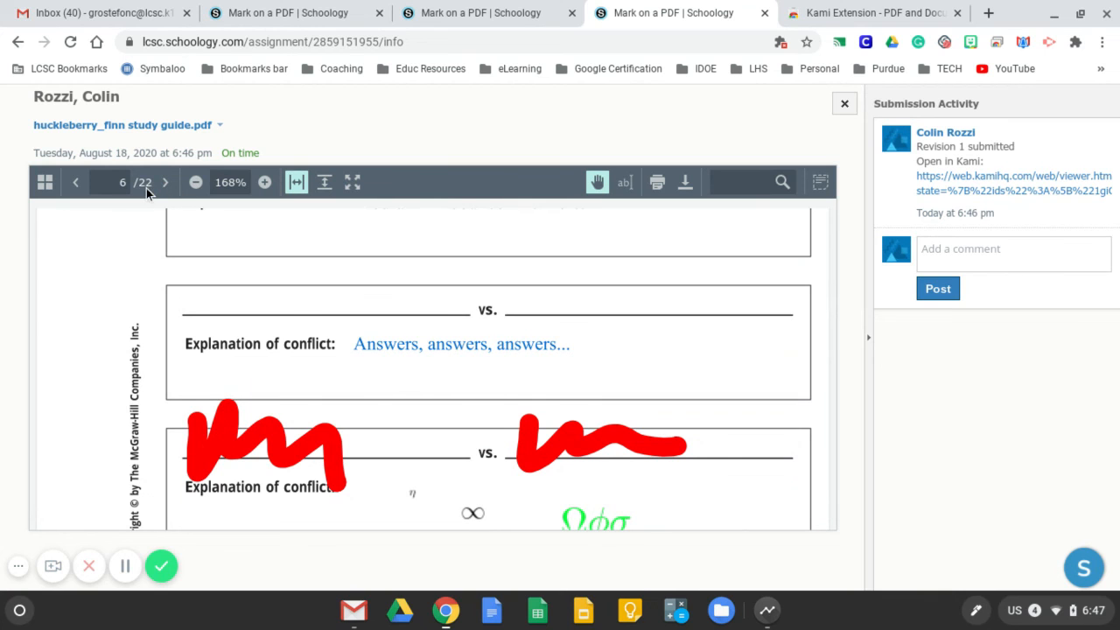
pyautogui.scroll(3, 330, 328)
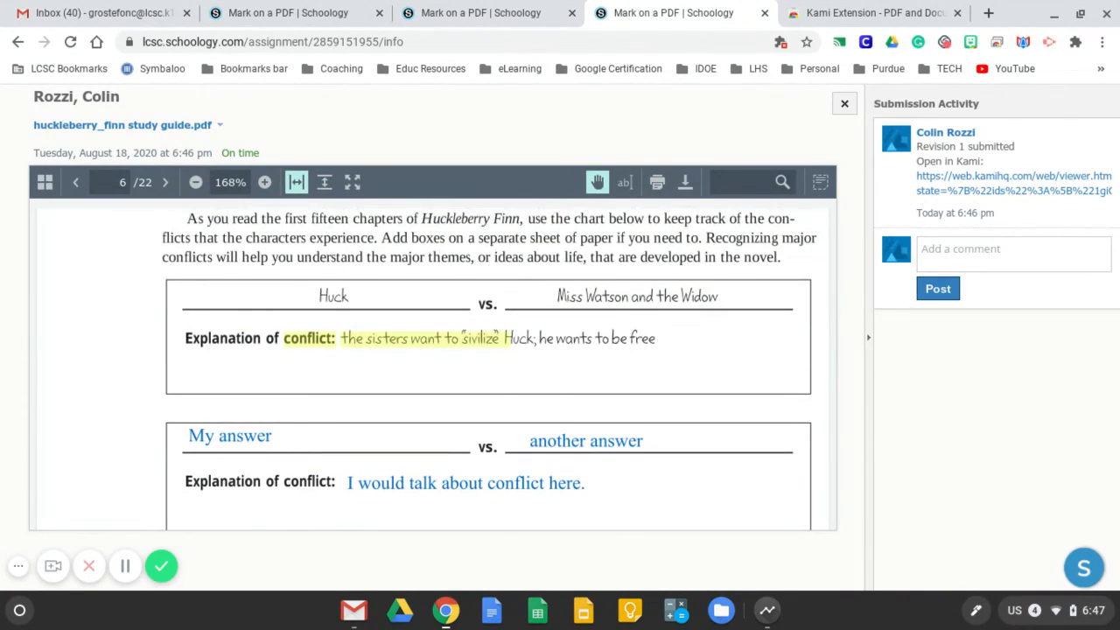
pyautogui.scroll(-10, 433, 370)
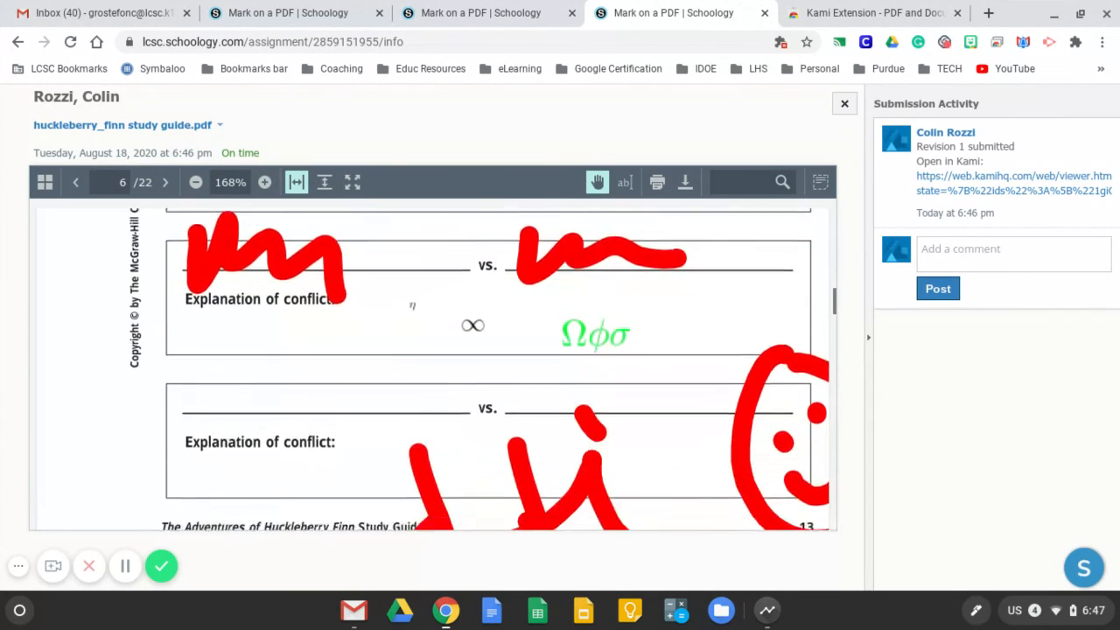
pyautogui.scroll(-2, 433, 368)
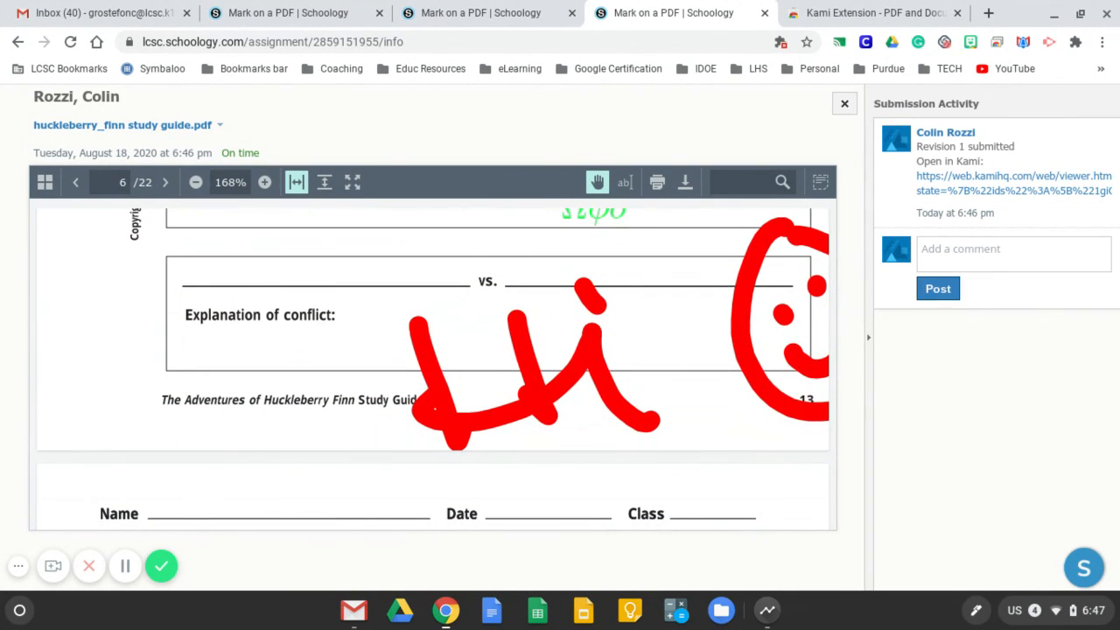
pyautogui.scroll(-2, 232, 219)
pyautogui.scroll(-3, 232, 219)
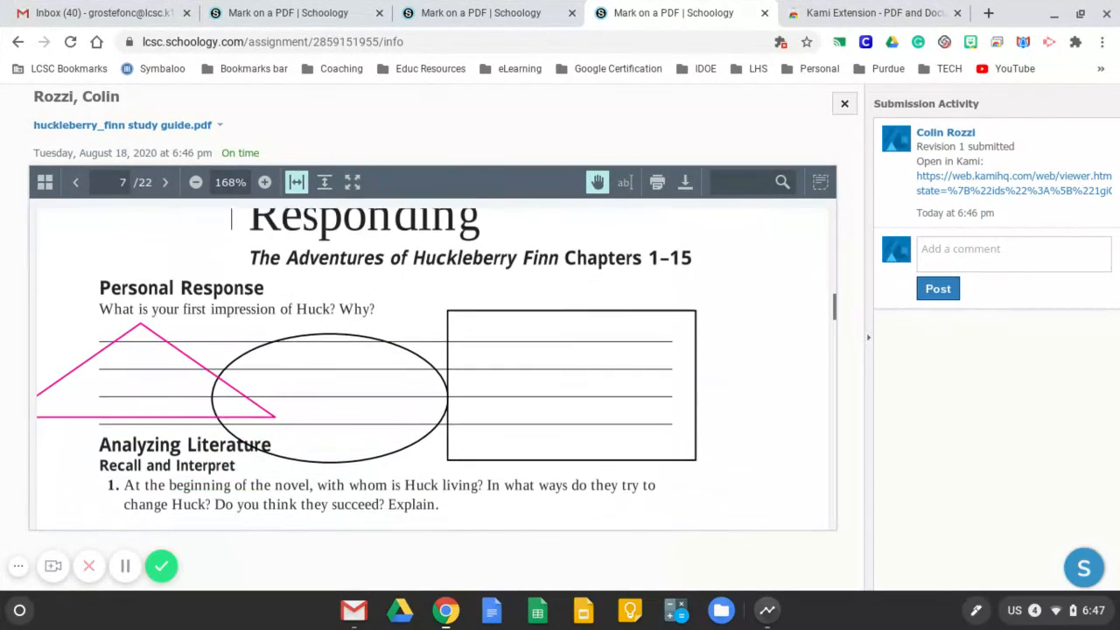
pyautogui.scroll(-1, 232, 219)
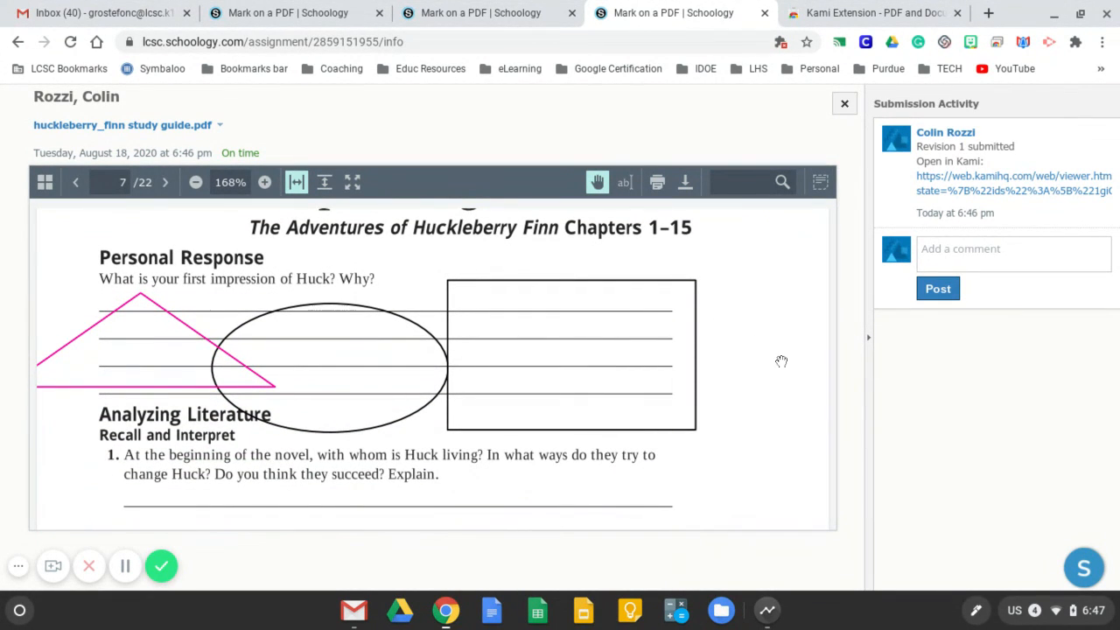
pyautogui.click(845, 105)
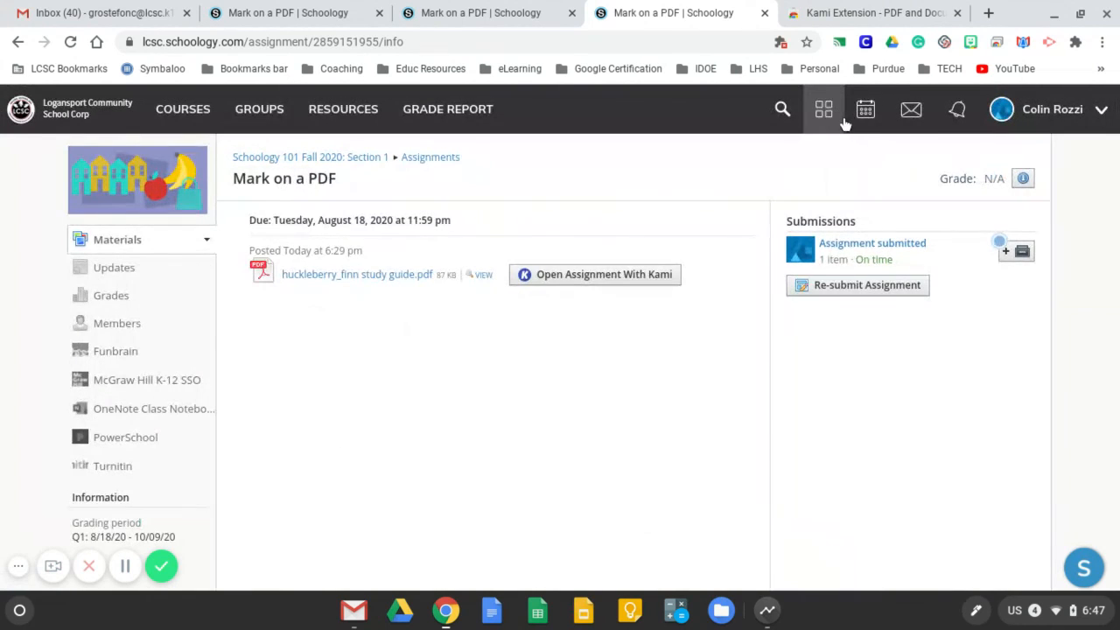